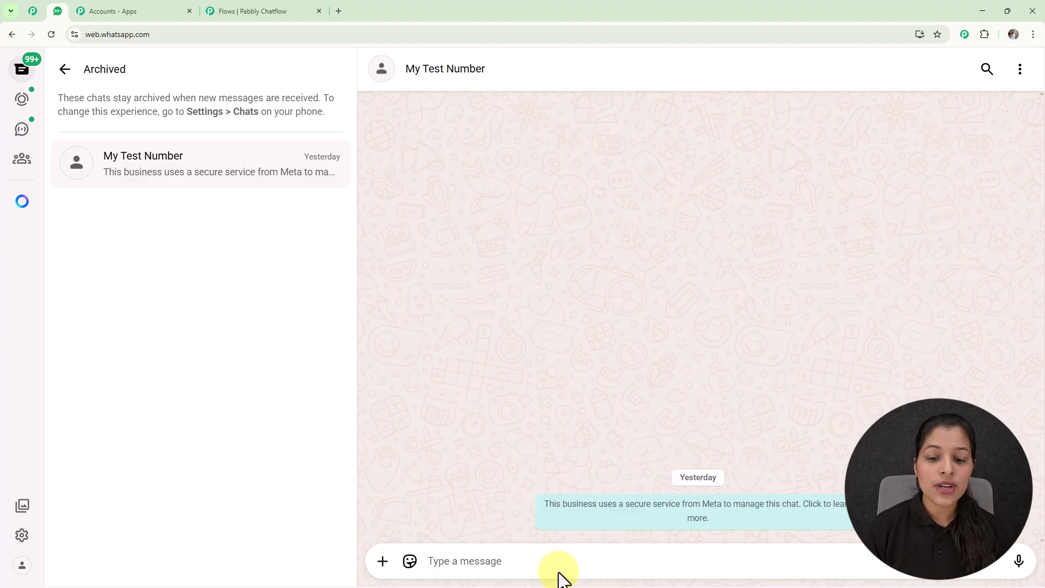
Step: Send the message "Hello" in the My Test Number chat
{"action": "type", "text": "H"}
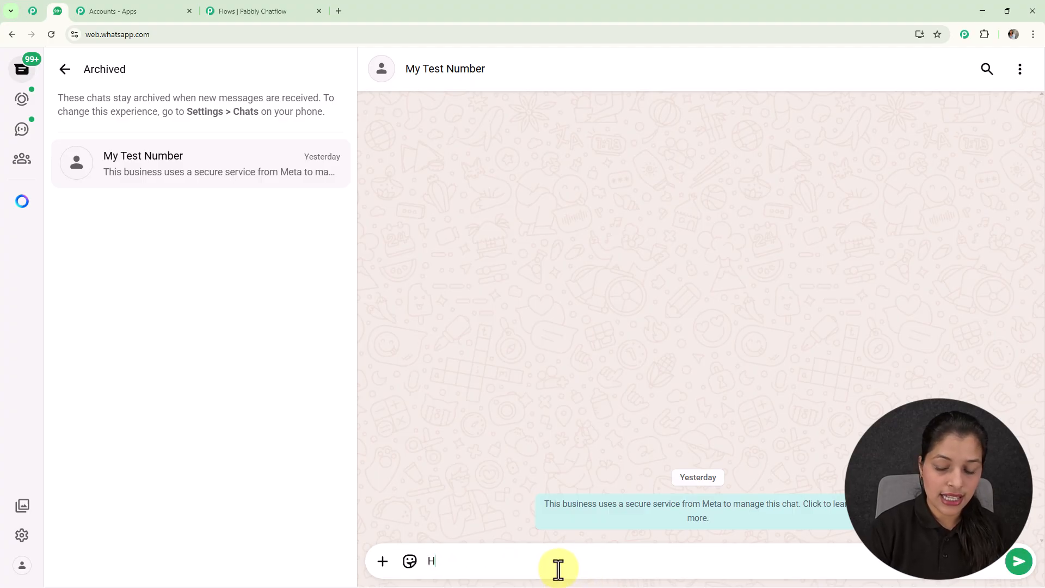
{"action": "type", "text": "ekl"}
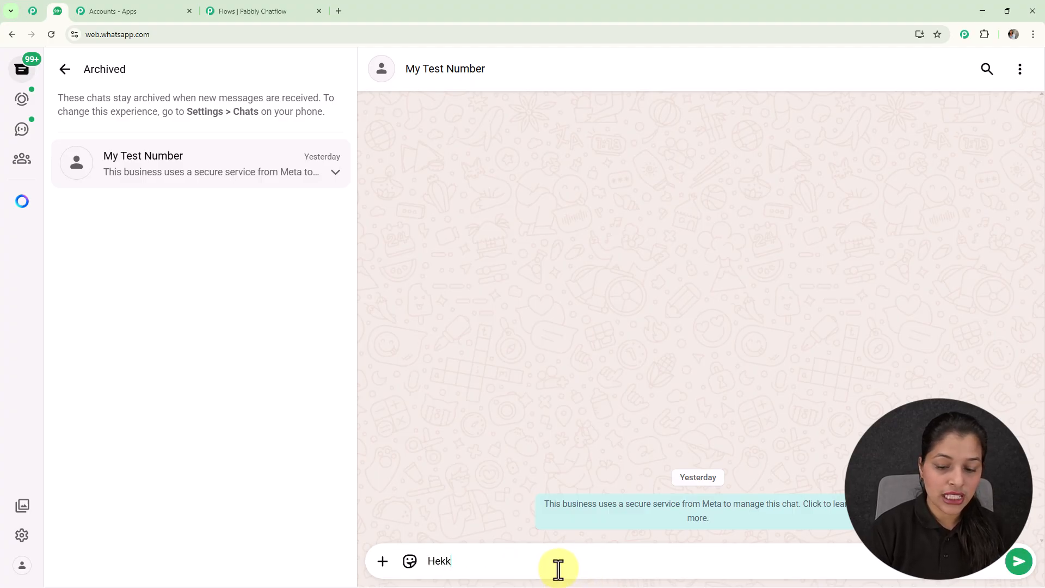
{"action": "key", "text": "BackSpace"}
{"action": "key", "text": "BackSpace"}
{"action": "type", "text": "llo"}
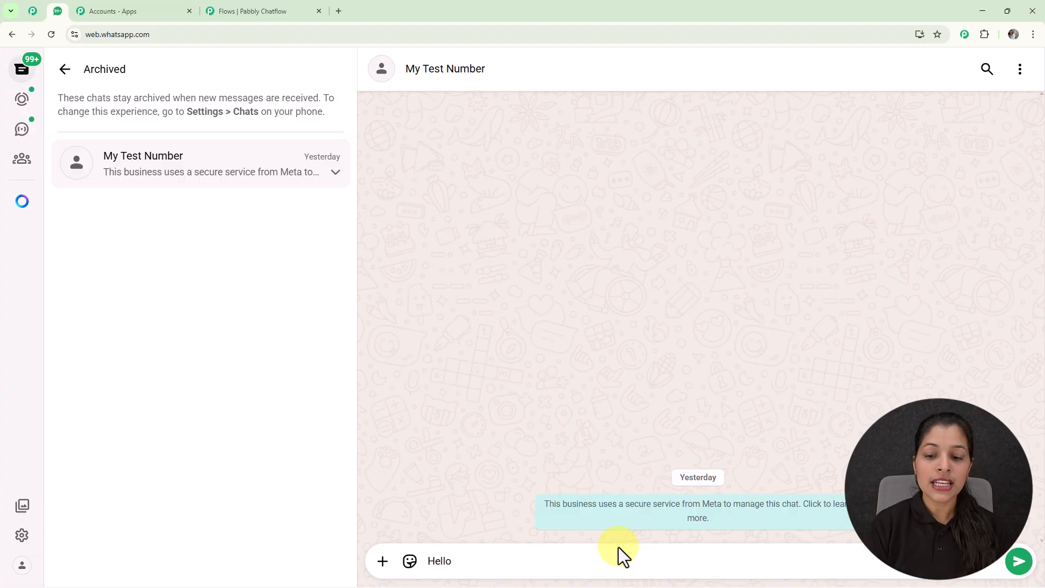
{"action": "key", "text": "Return"}
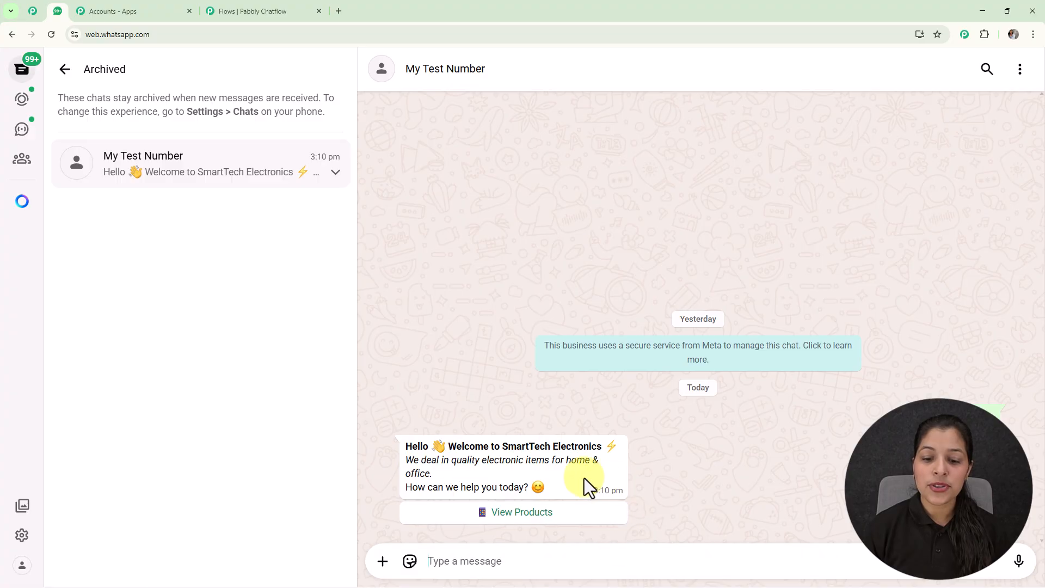
Step: Reply to the welcome message with View Products and send LED TV as the choice from the product list
{"action": "left_click", "coordinate": [533, 514]}
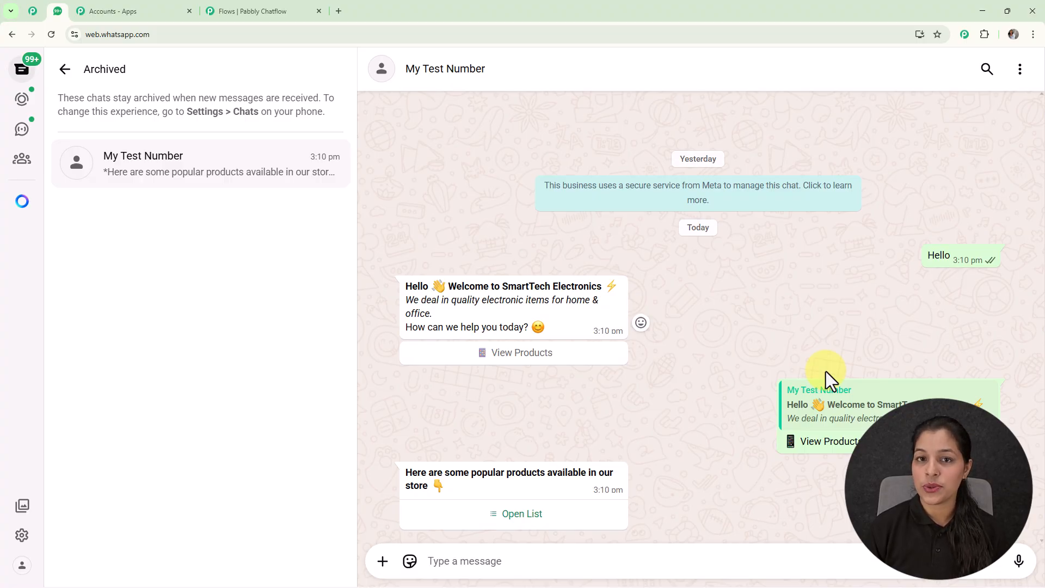
{"action": "left_click", "coordinate": [510, 520]}
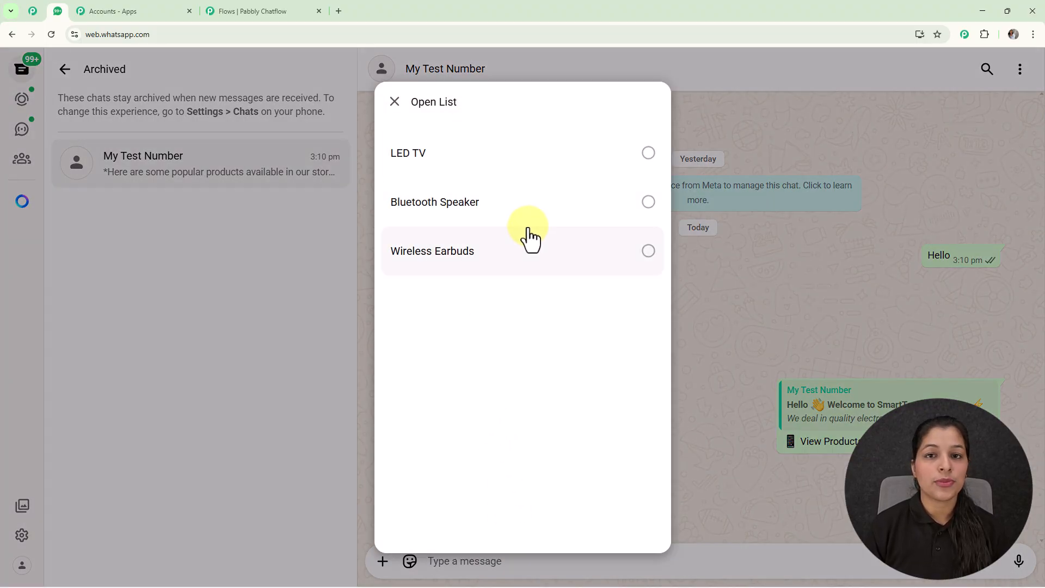
{"action": "left_click", "coordinate": [539, 157]}
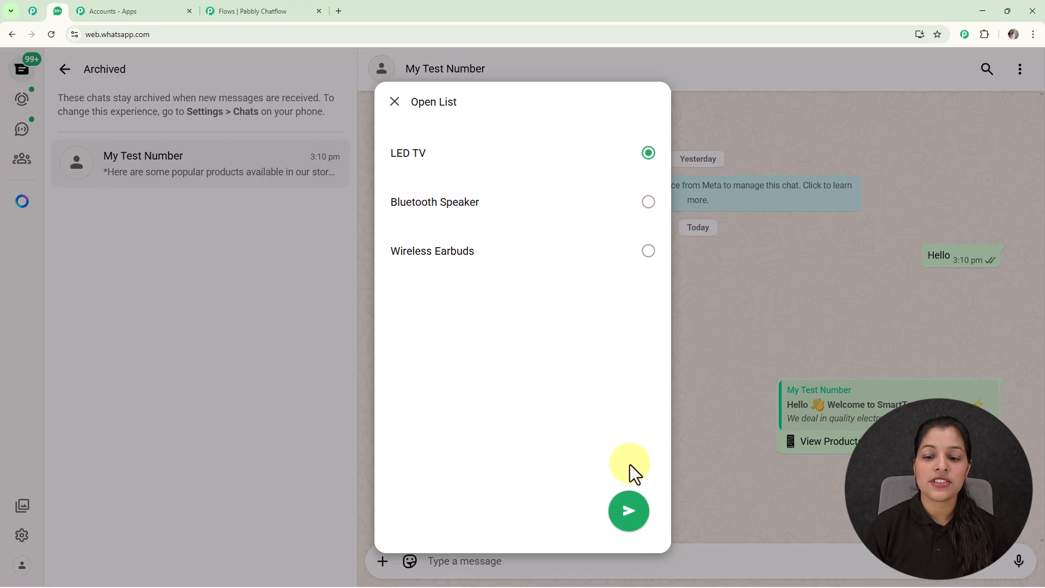
{"action": "left_click", "coordinate": [631, 515]}
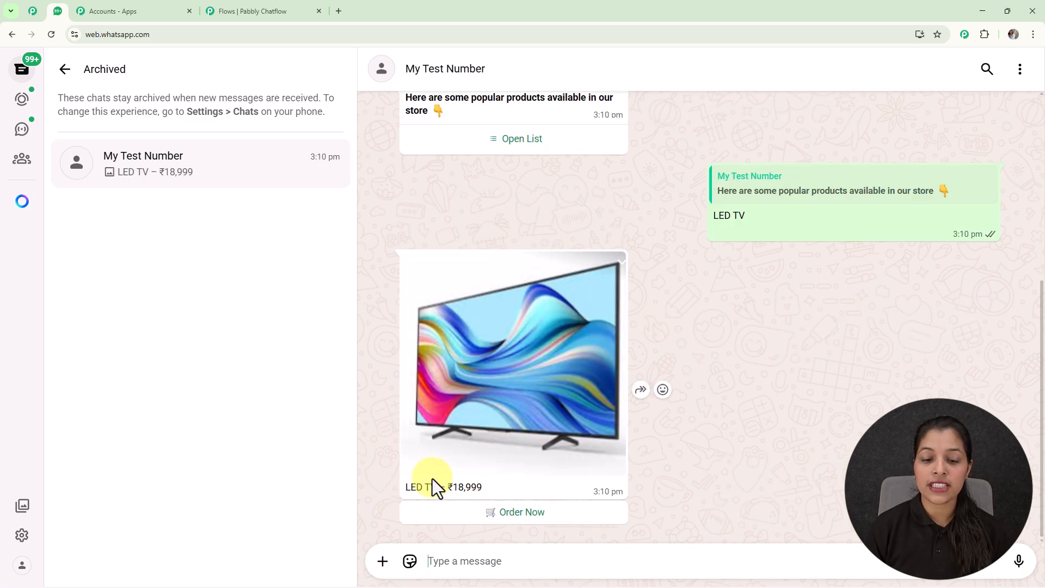
Step: Choose Order Now for the LED TV and send the customer's full name when the chatbot requests it
{"action": "left_click", "coordinate": [517, 517]}
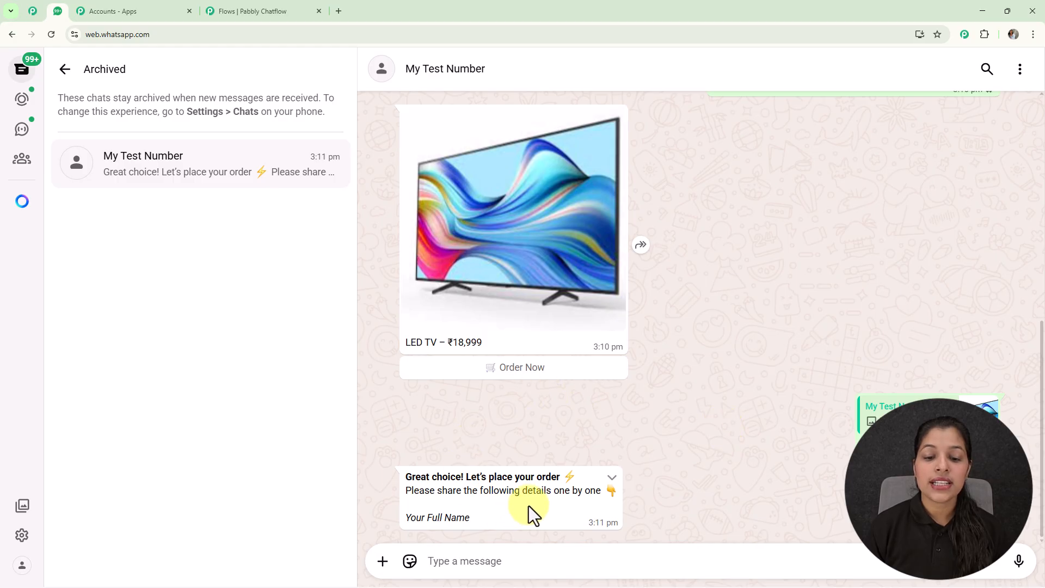
{"action": "left_click", "coordinate": [493, 559]}
{"action": "type", "text": "d"}
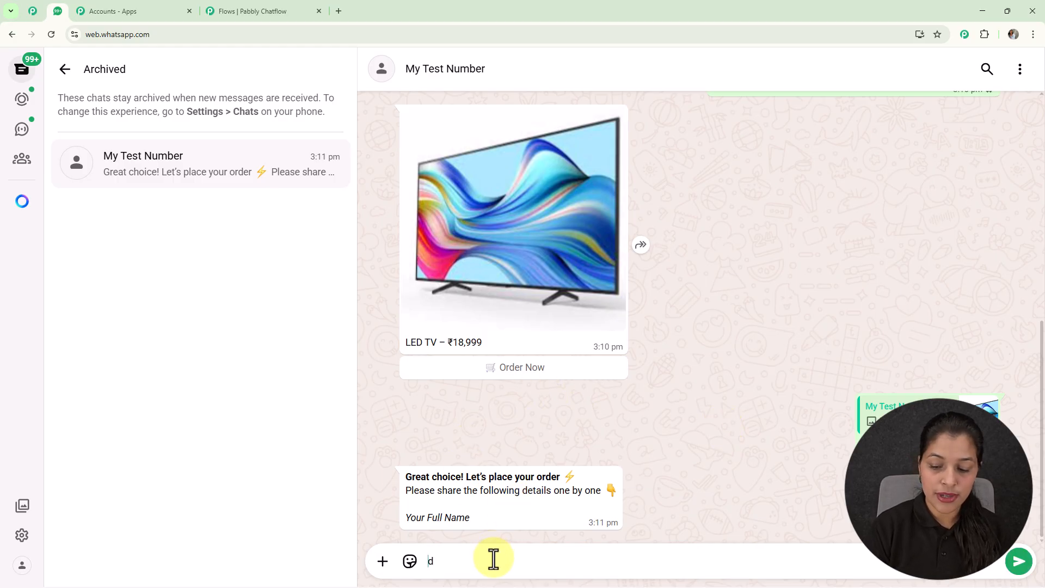
{"action": "key", "text": "BackSpace"}
{"action": "type", "text": "Demo User"}
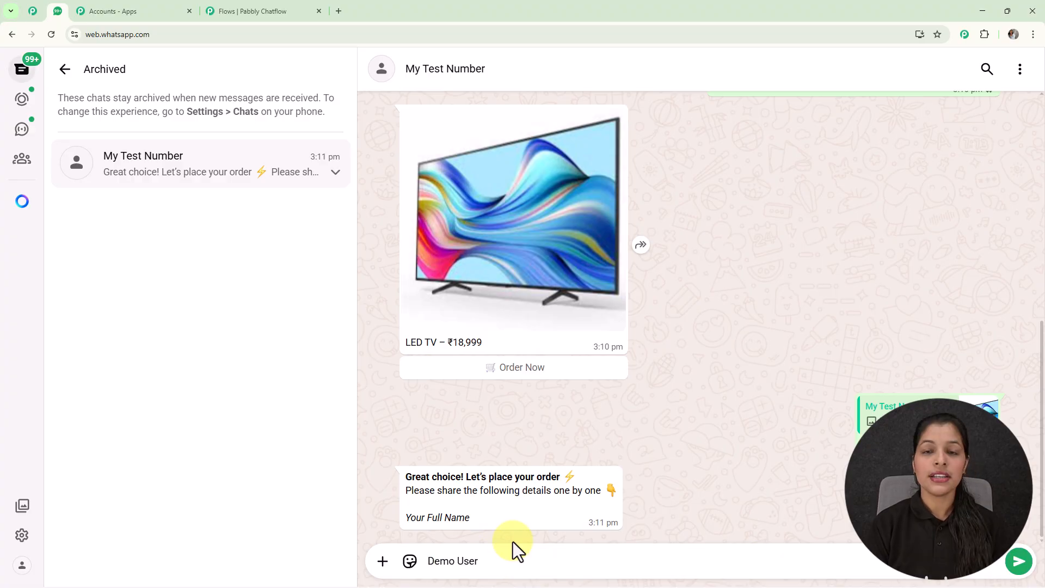
{"action": "key", "text": "Return"}
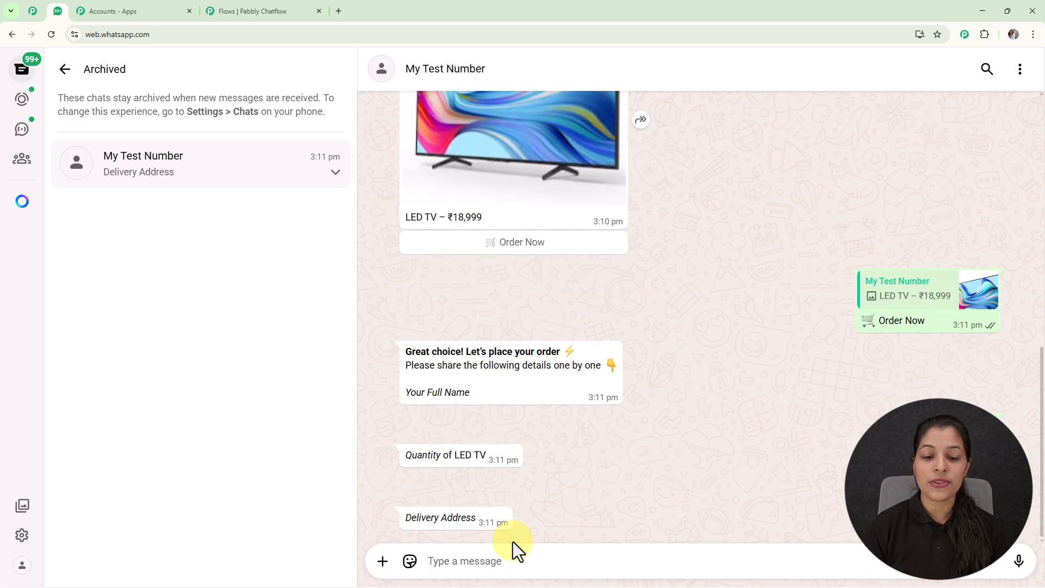
Step: Send the delivery address in reply to the chatbot's Delivery Address question
{"action": "type", "text": "A"}
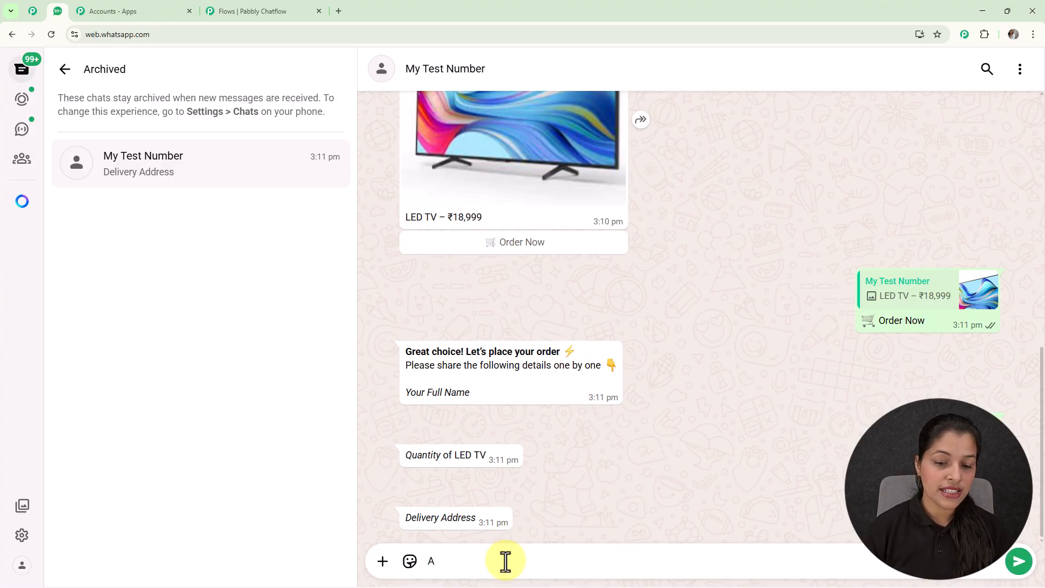
{"action": "type", "text": "b"}
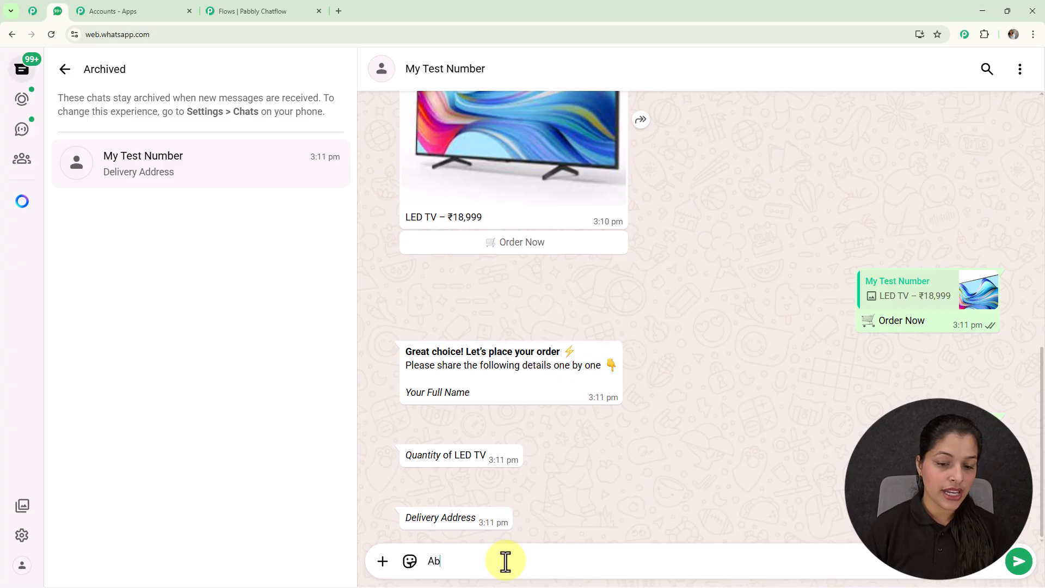
{"action": "type", "text": "c Street , Bhopal"}
{"action": "key", "text": "Return"}
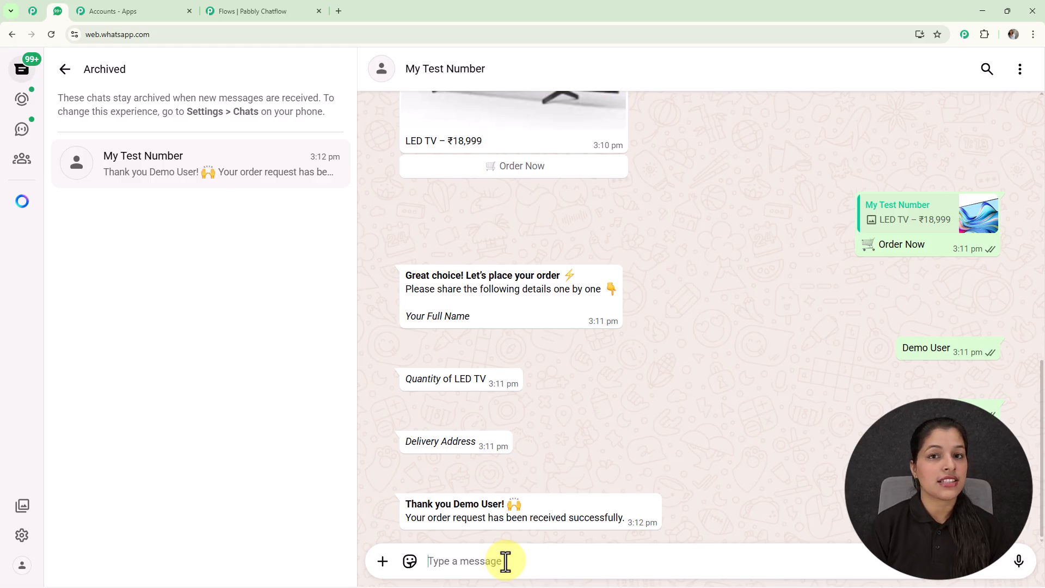
Step: Review the chatbot conversation from the welcome message through to the order confirmation
{"action": "left_click", "coordinate": [505, 560]}
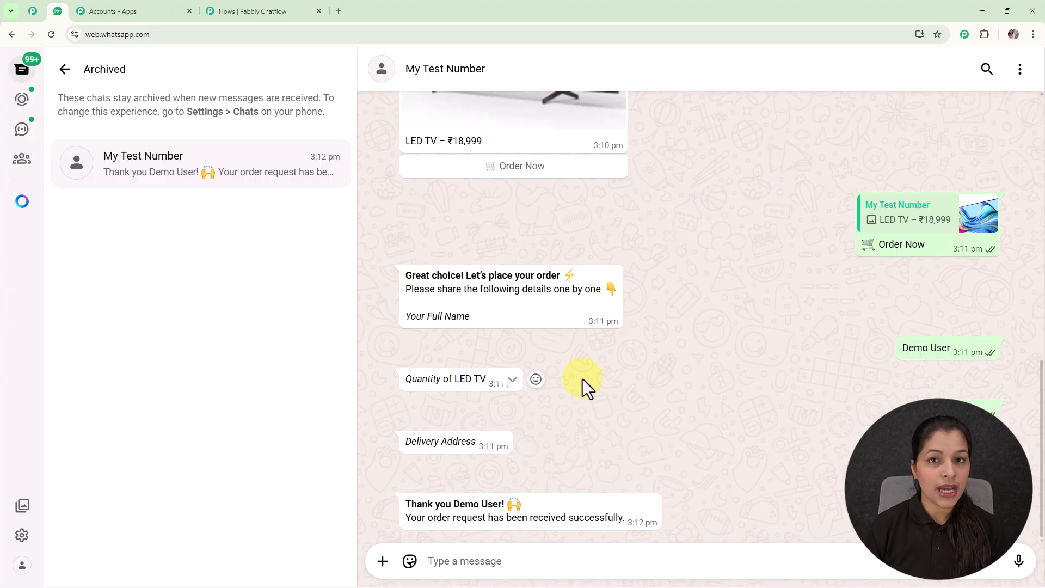
{"action": "scroll", "coordinate": [582, 379], "scroll_direction": "up", "scroll_amount": 8}
{"action": "scroll", "coordinate": [582, 379], "scroll_direction": "up", "scroll_amount": 4}
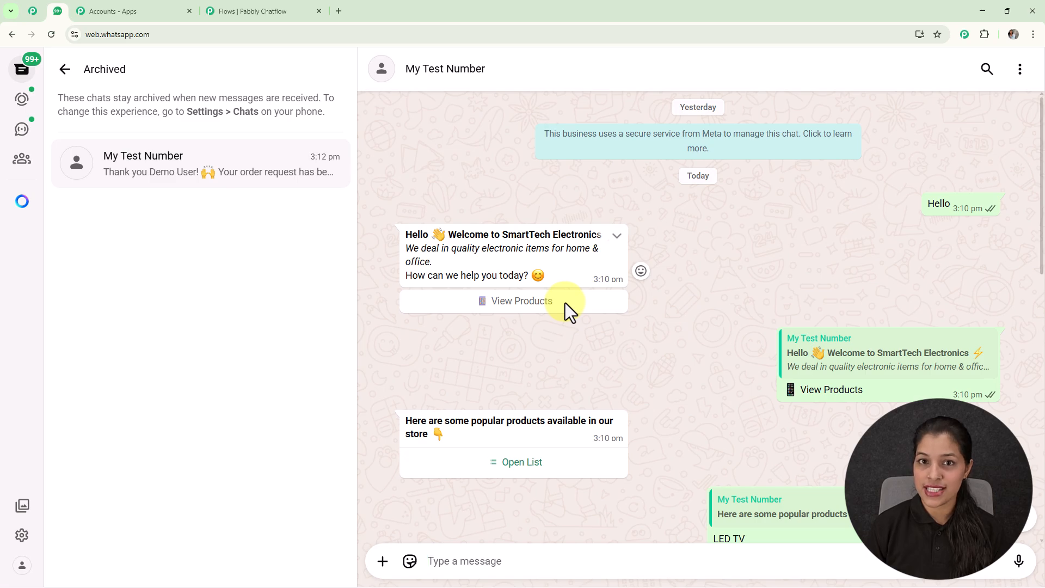
{"action": "scroll", "coordinate": [565, 303], "scroll_direction": "down", "scroll_amount": 5}
{"action": "scroll", "coordinate": [565, 303], "scroll_direction": "down", "scroll_amount": 2}
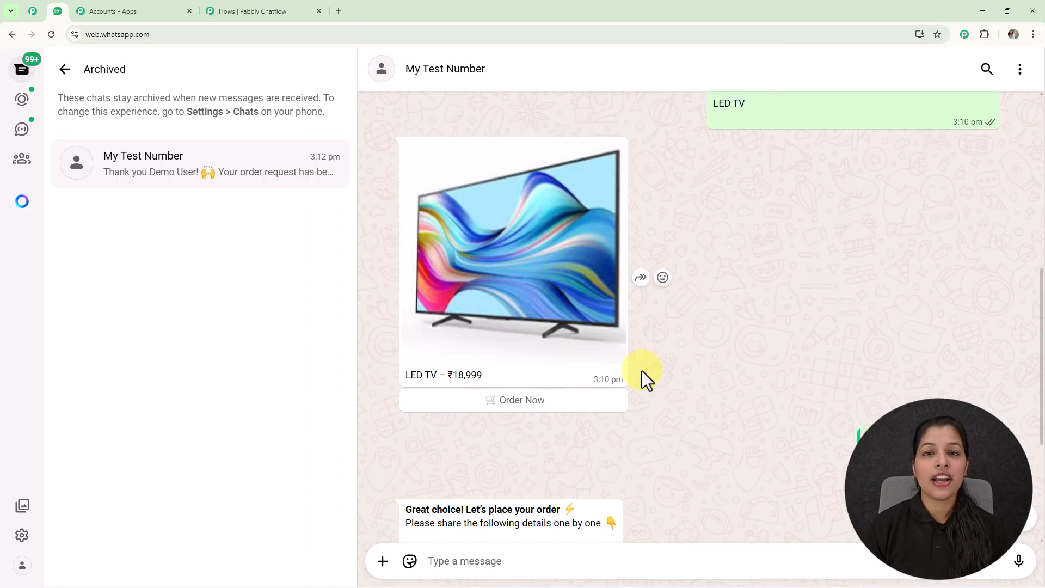
{"action": "scroll", "coordinate": [642, 371], "scroll_direction": "down", "scroll_amount": 4}
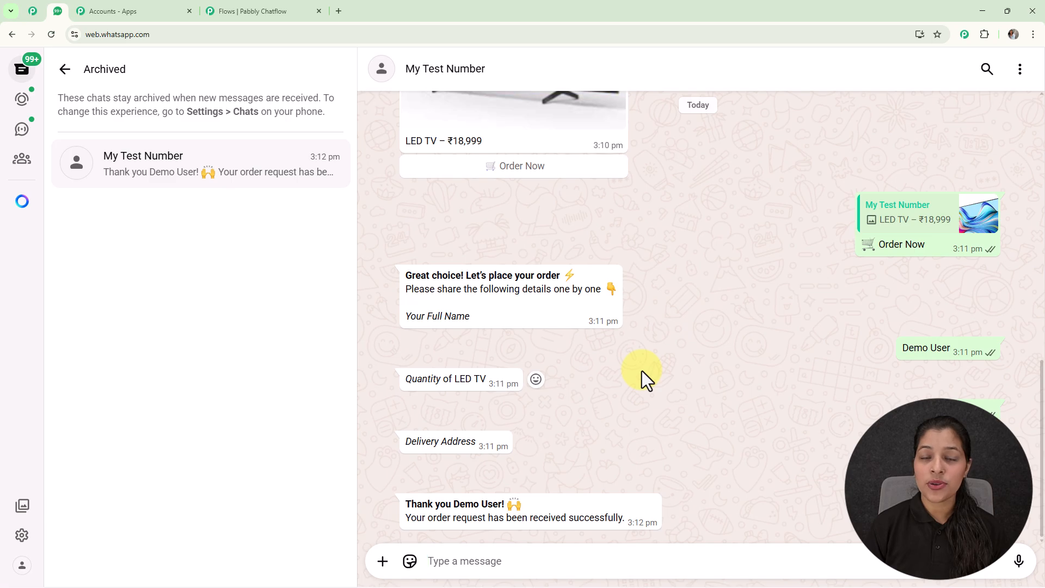
Step: Open pabbly.com/chatflow in a new browser tab and sign in to access the Pabbly Chatflow application
{"action": "left_click", "coordinate": [337, 11]}
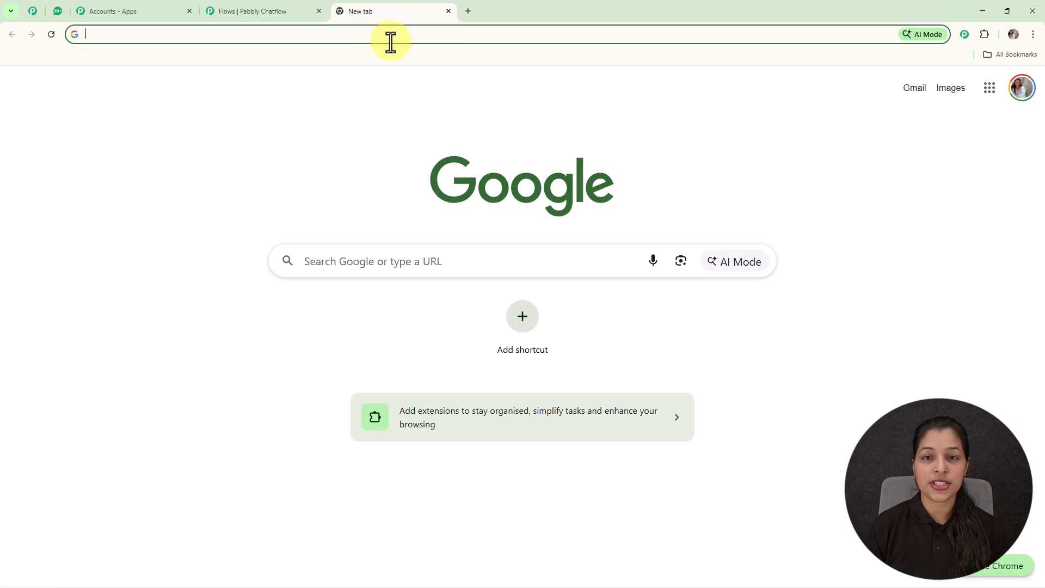
{"action": "type", "text": "p"}
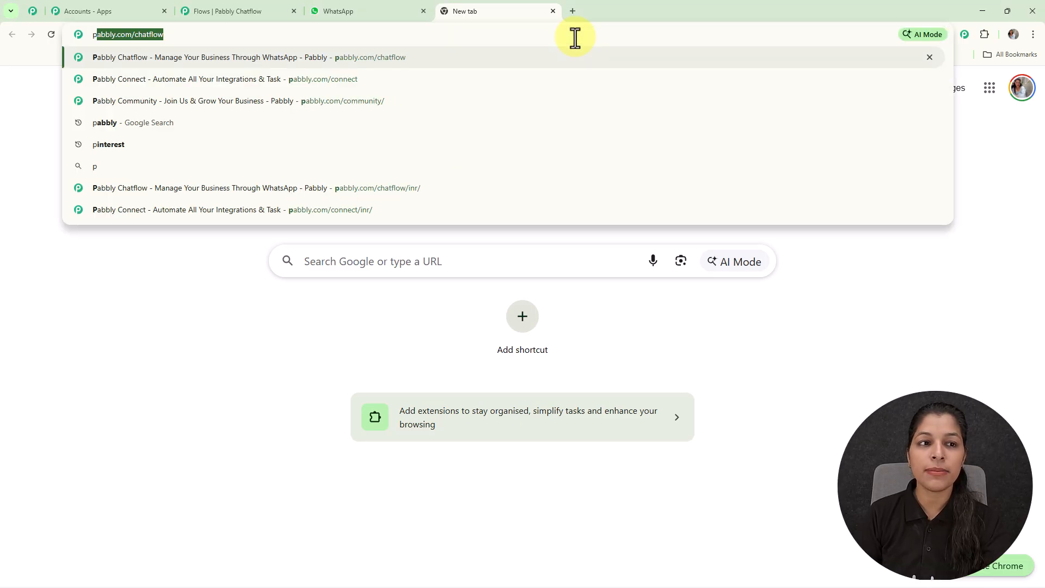
{"action": "key", "text": "Return"}
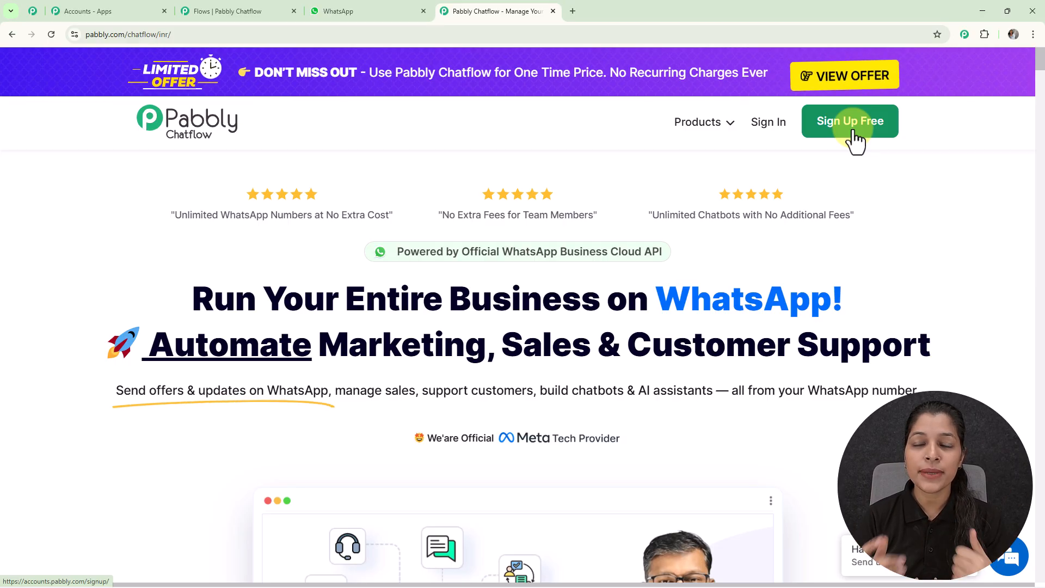
{"action": "left_click", "coordinate": [784, 122]}
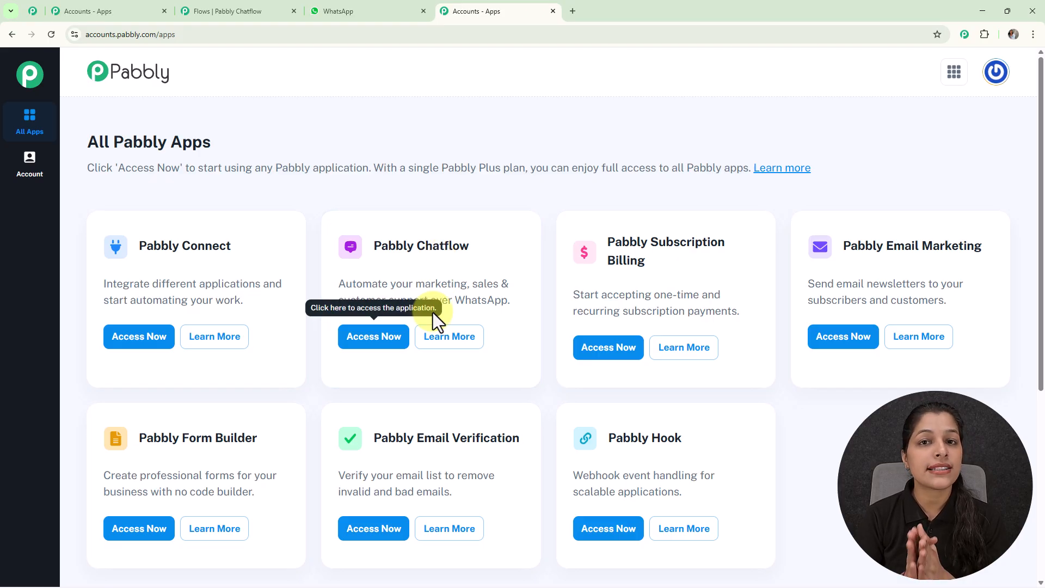
{"action": "left_click", "coordinate": [375, 338]}
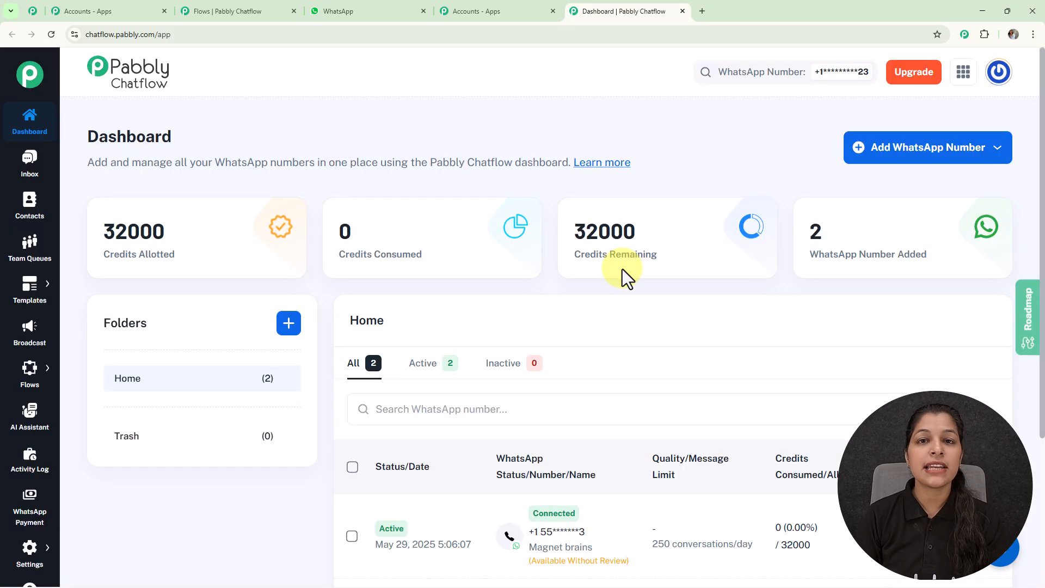
Step: Examine the WhatsApp numbers on the dashboard and the available methods for adding a WhatsApp number
{"action": "scroll", "coordinate": [622, 268], "scroll_direction": "down", "scroll_amount": 3}
{"action": "scroll", "coordinate": [622, 269], "scroll_direction": "down", "scroll_amount": 1}
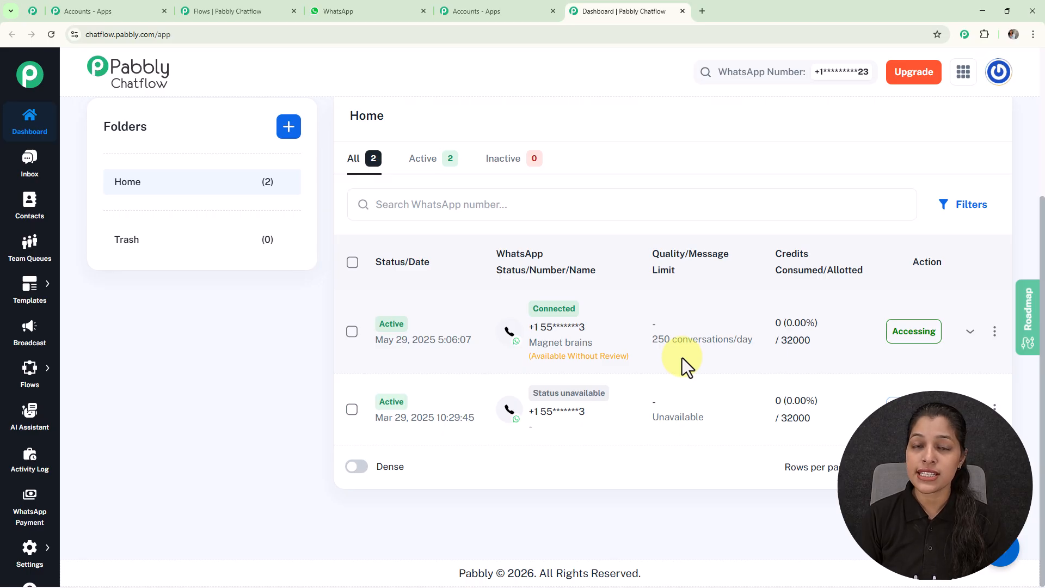
{"action": "scroll", "coordinate": [682, 357], "scroll_direction": "up", "scroll_amount": 5}
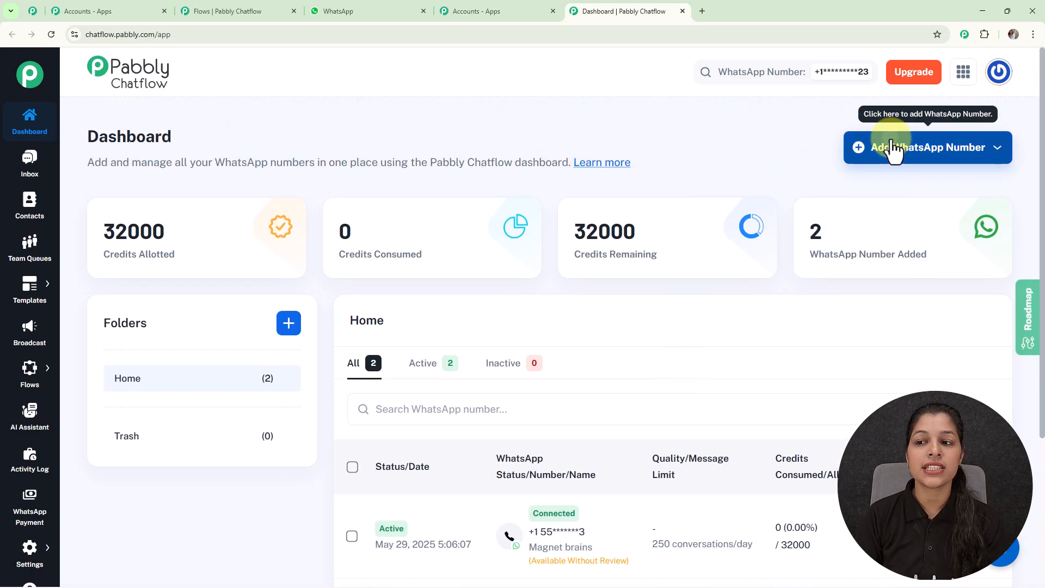
{"action": "left_click", "coordinate": [891, 147]}
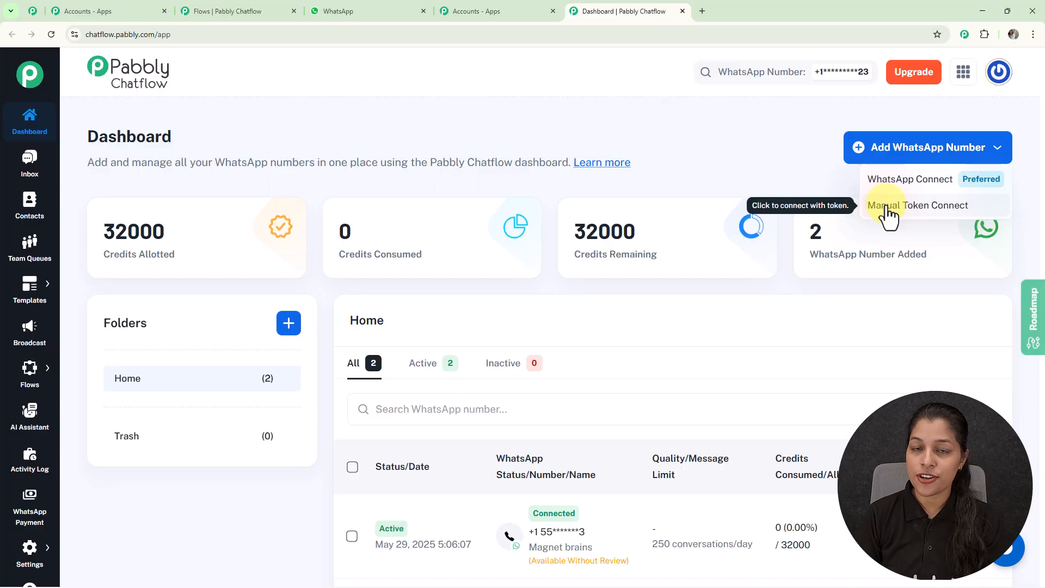
{"action": "left_click", "coordinate": [762, 158]}
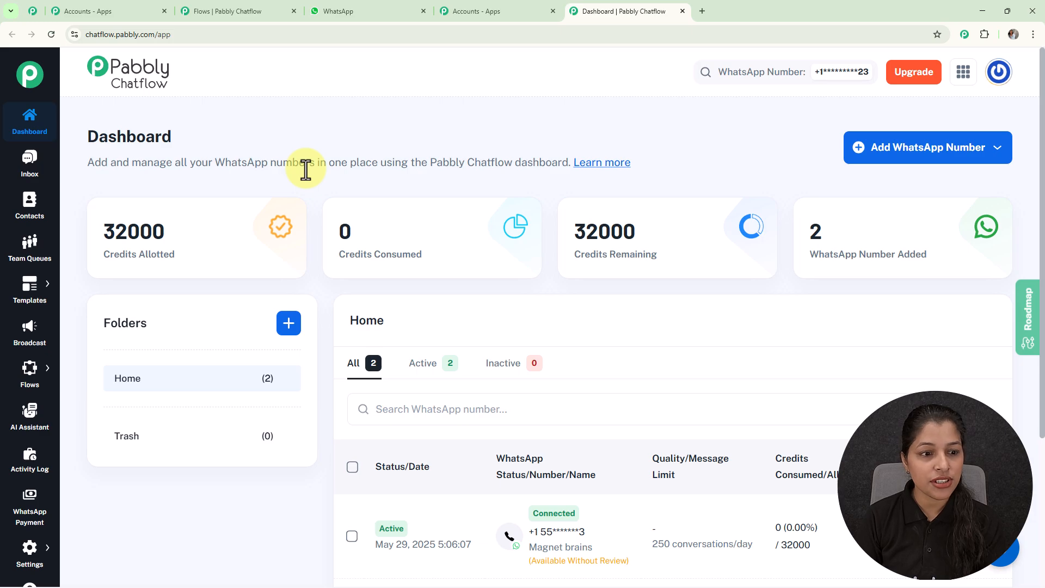
Step: Go to the Flow Builder page and look through the existing flows
{"action": "mouse_move", "coordinate": [35, 370]}
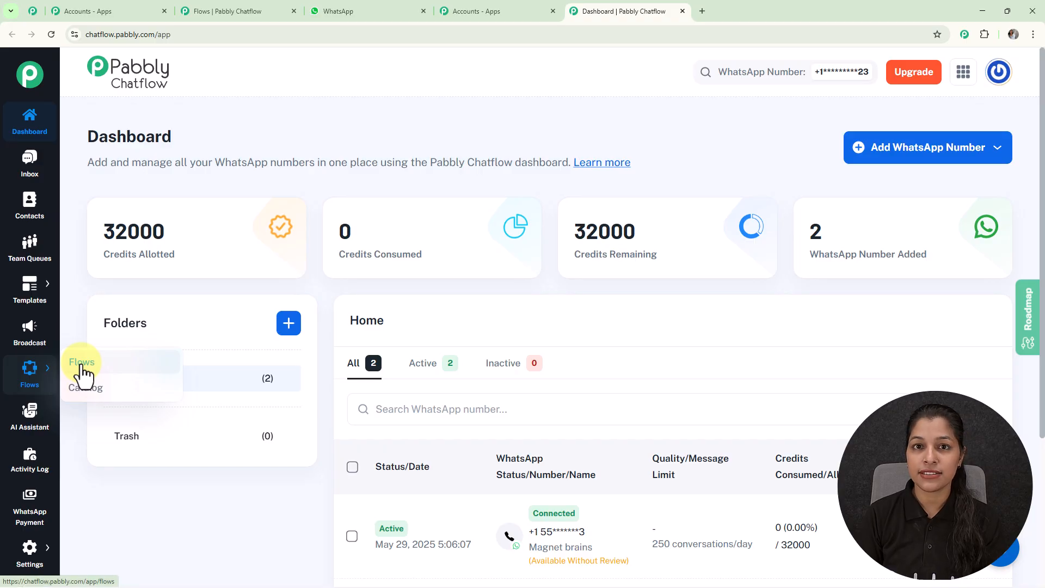
{"action": "left_click", "coordinate": [82, 363]}
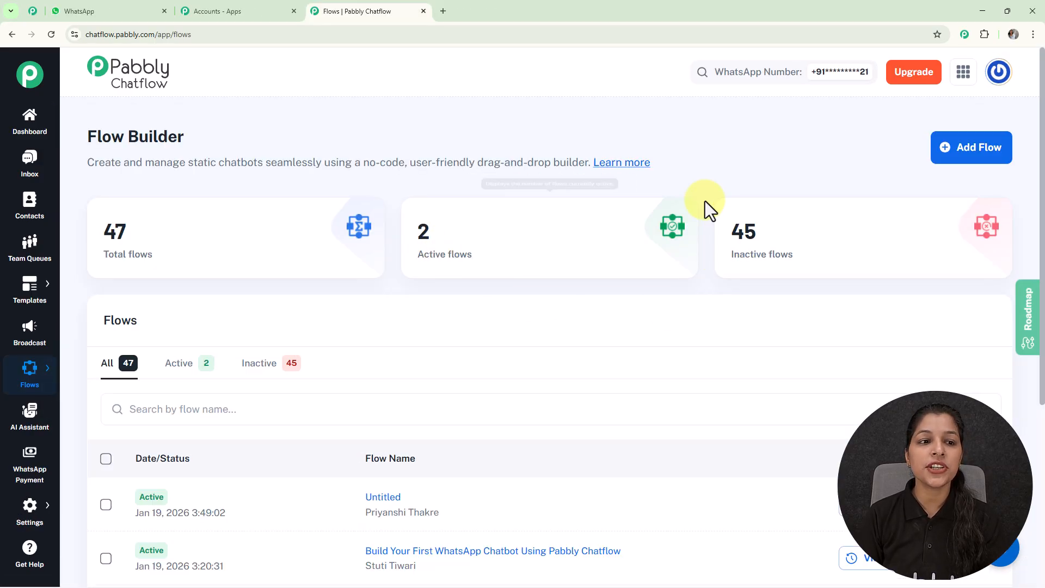
{"action": "scroll", "coordinate": [553, 180], "scroll_direction": "down", "scroll_amount": 5}
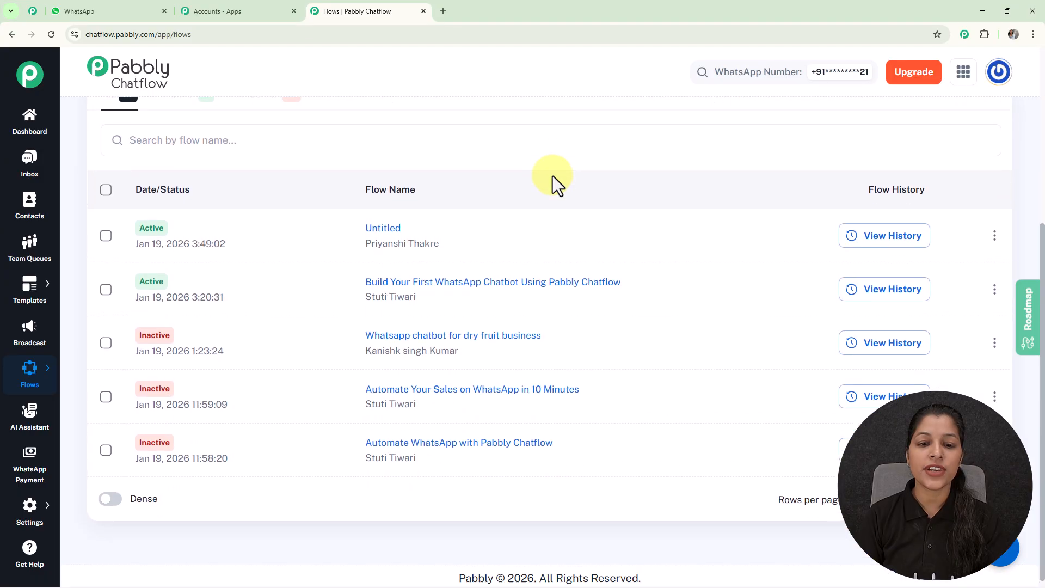
{"action": "scroll", "coordinate": [571, 280], "scroll_direction": "up", "scroll_amount": 5}
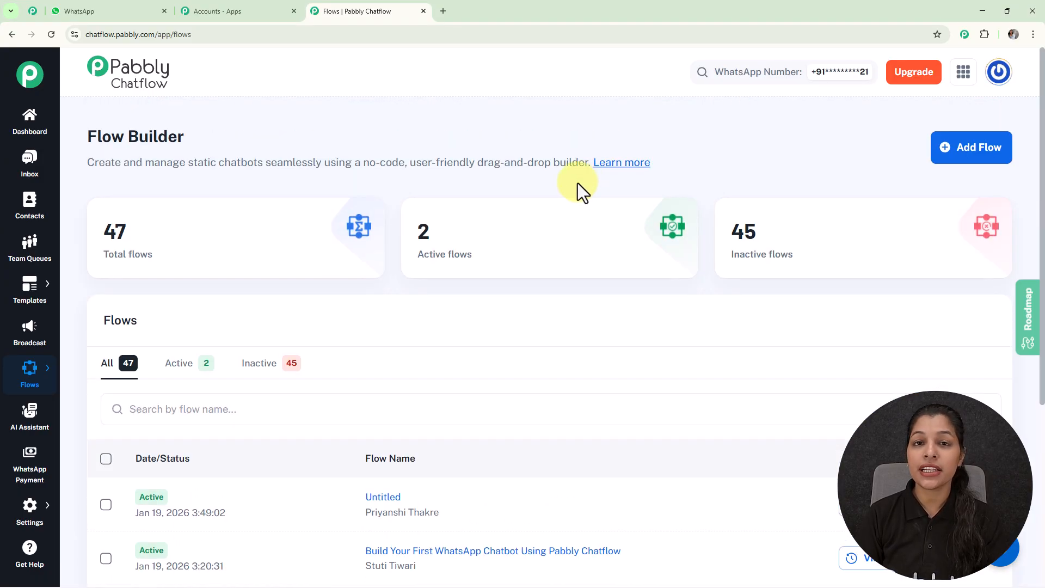
Step: Add a new flow and name it "Automate WhatsApp with Pabbly Chatflow"
{"action": "left_click", "coordinate": [958, 149]}
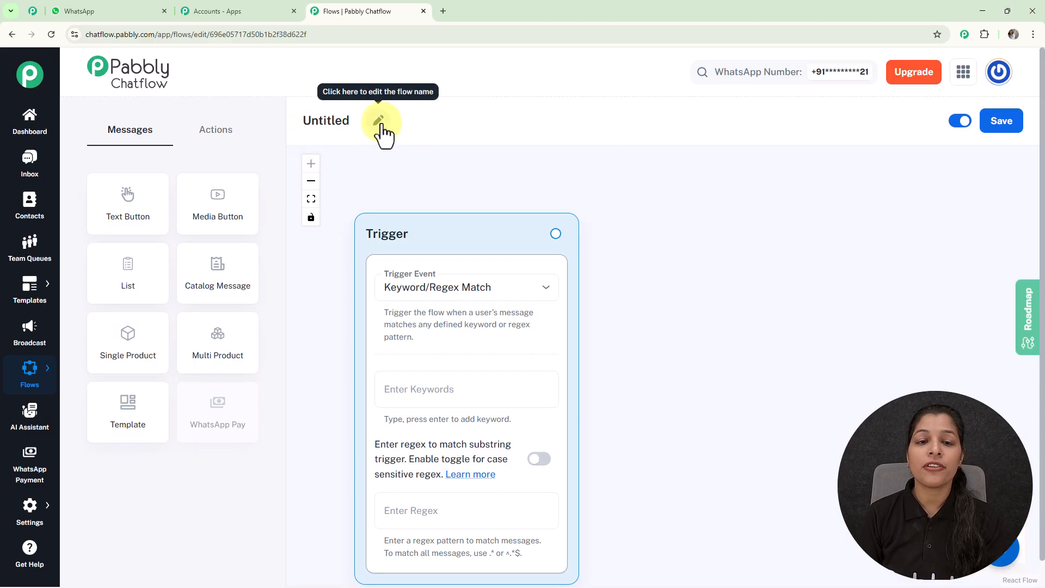
{"action": "left_click", "coordinate": [381, 122]}
{"action": "left_click_drag", "start_coordinate": [381, 122], "coordinate": [306, 125]}
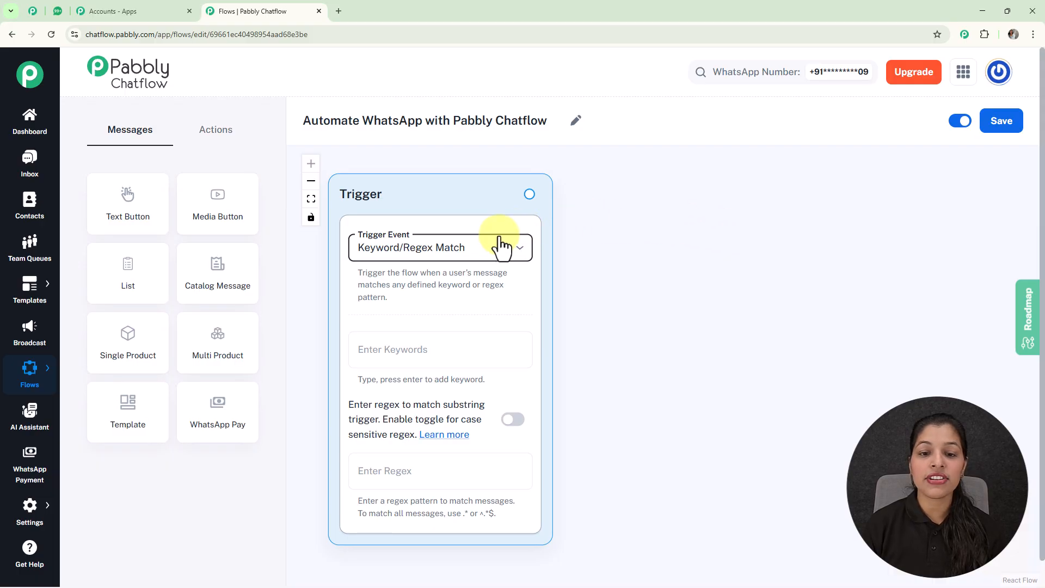
Step: Set the trigger event to Keyword/Regex Match with the keyword "Hello" and the regex pattern [\s\S]+
{"action": "left_click", "coordinate": [495, 255]}
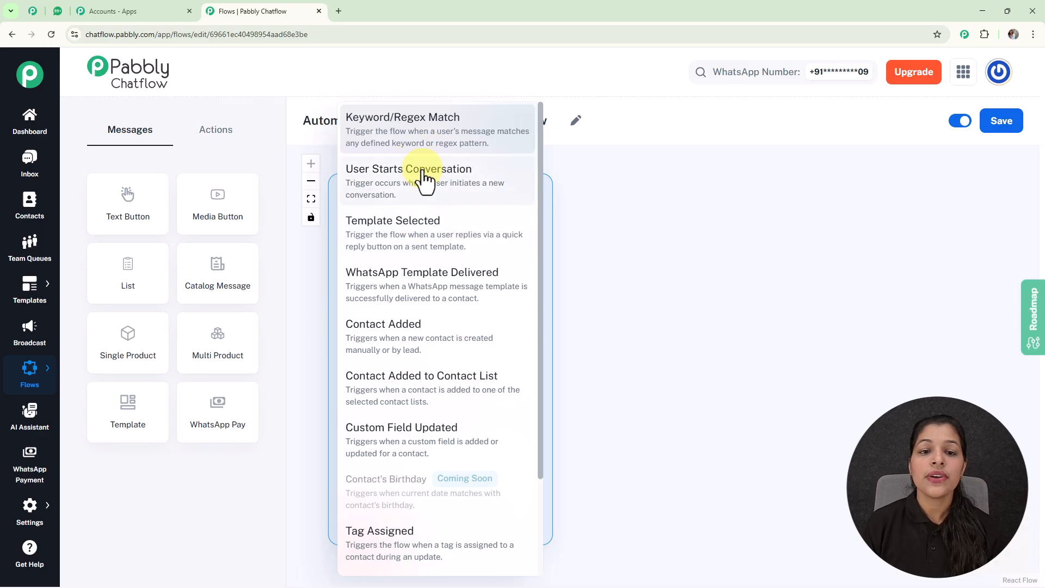
{"action": "left_click", "coordinate": [449, 141]}
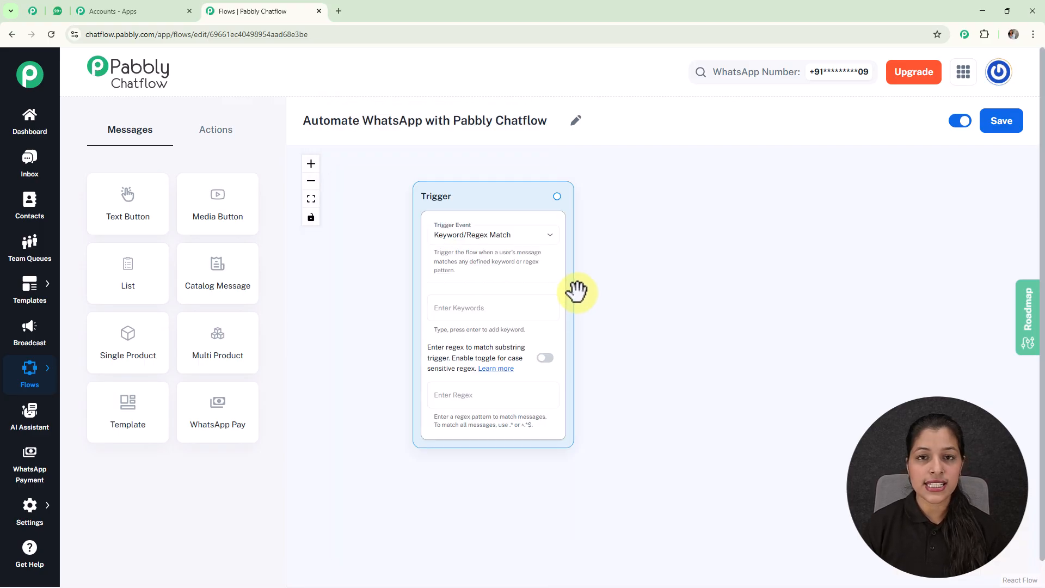
{"action": "scroll", "coordinate": [577, 293], "scroll_direction": "up", "scroll_amount": 2}
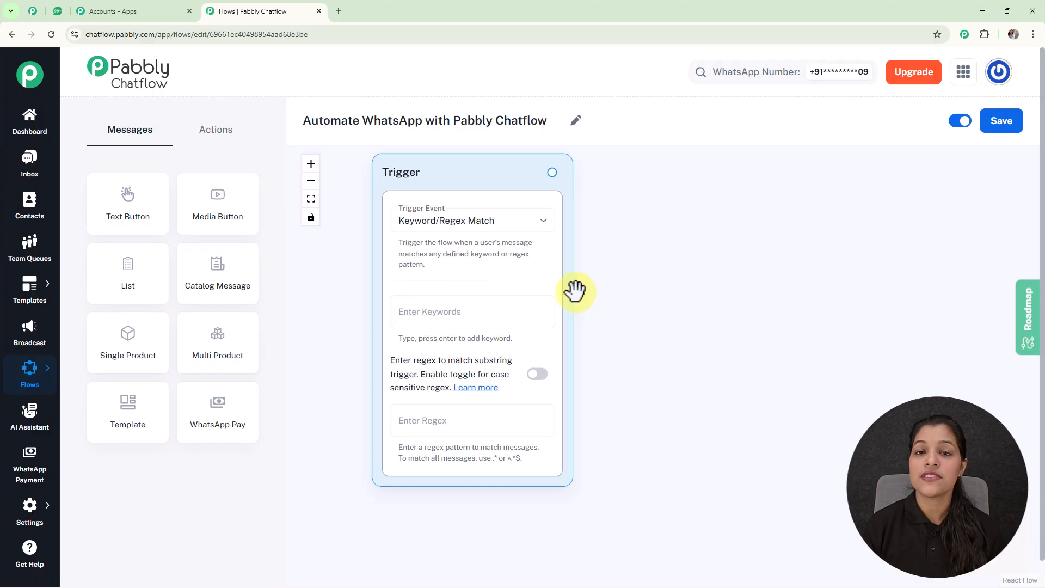
{"action": "left_click", "coordinate": [464, 312]}
{"action": "type", "text": "Hello"}
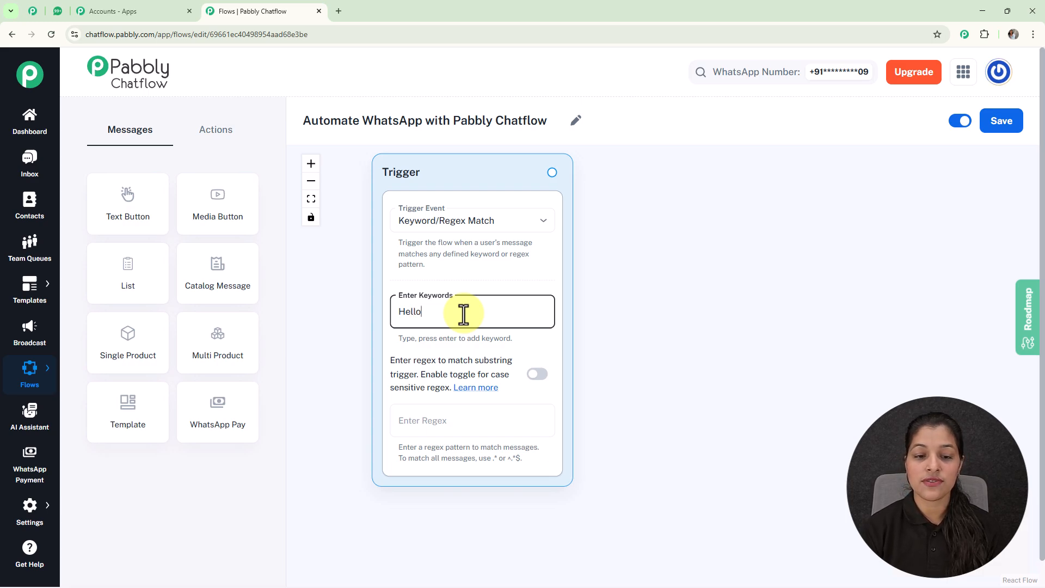
{"action": "key", "text": "Return"}
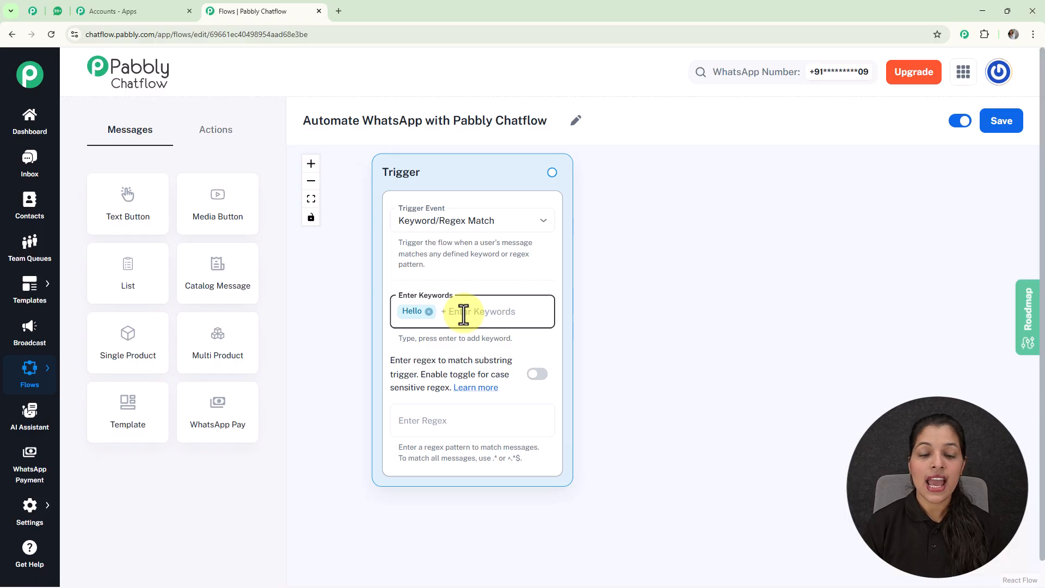
{"action": "left_click", "coordinate": [451, 418]}
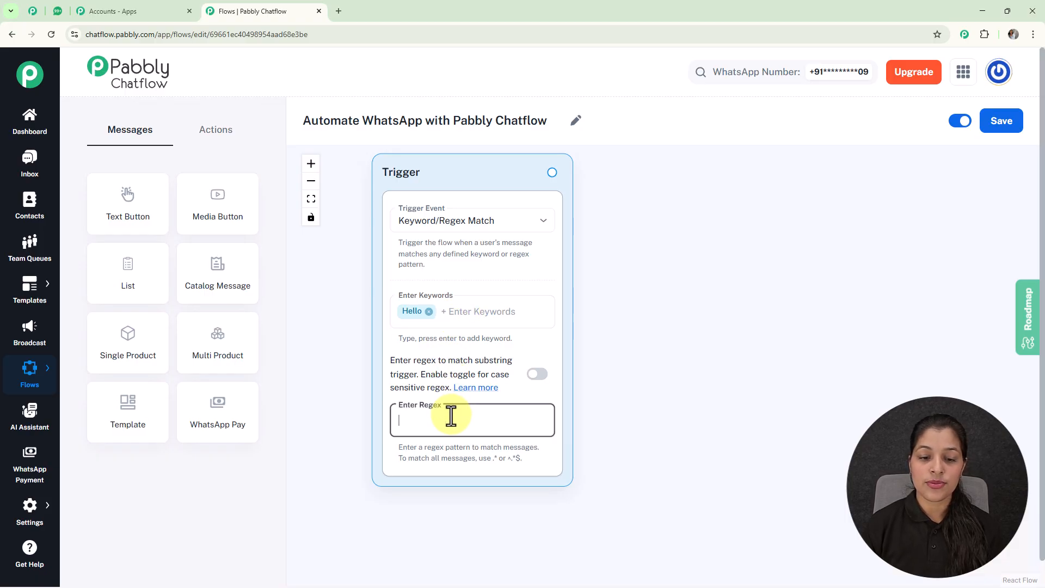
{"action": "type", "text": "[\\s\\S]+"}
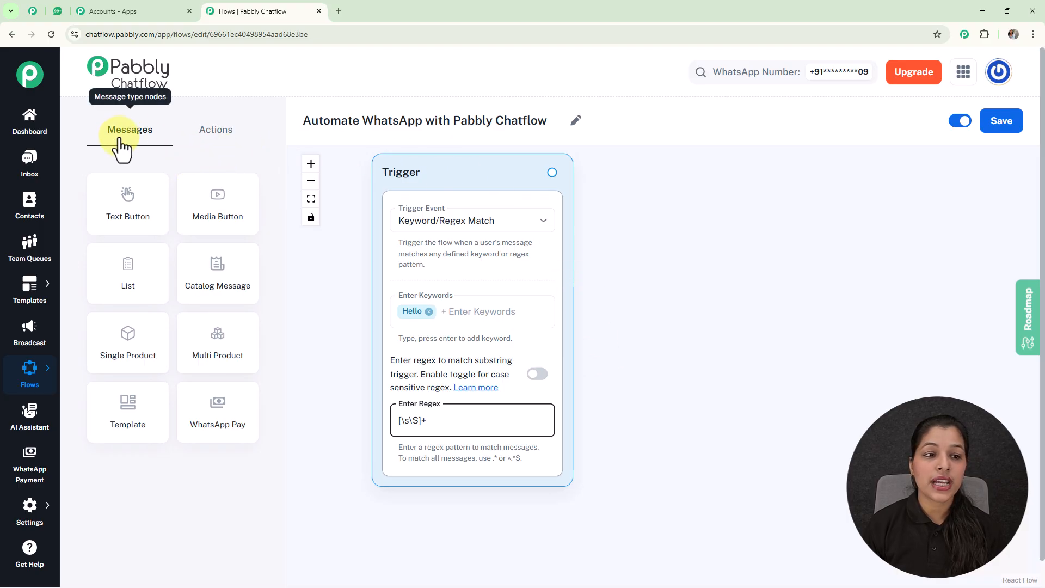
Step: Check the available action nodes, then connect a Text Button message node to the trigger and align it beside the trigger
{"action": "left_click", "coordinate": [234, 137]}
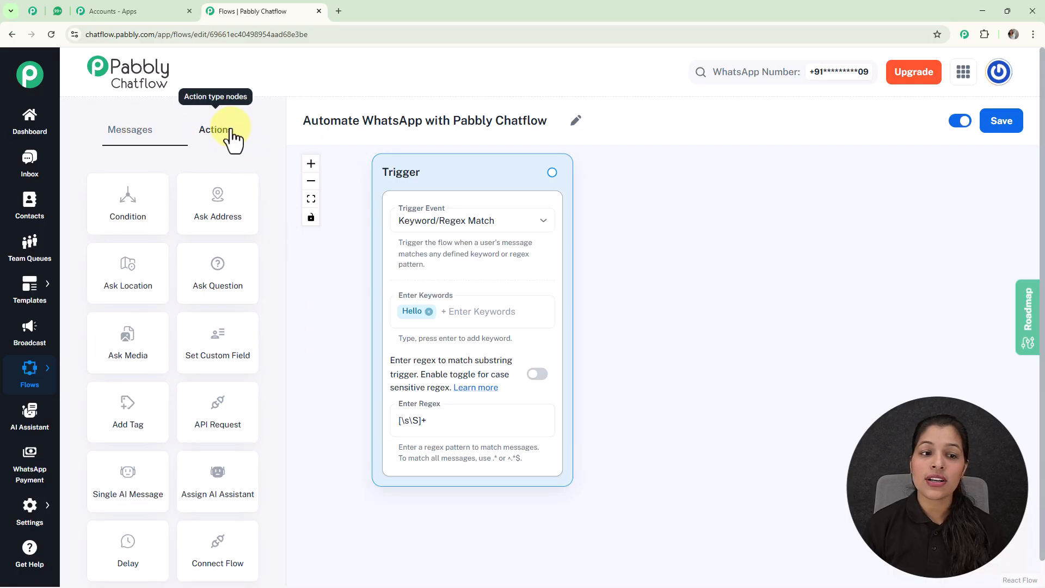
{"action": "left_click", "coordinate": [137, 136]}
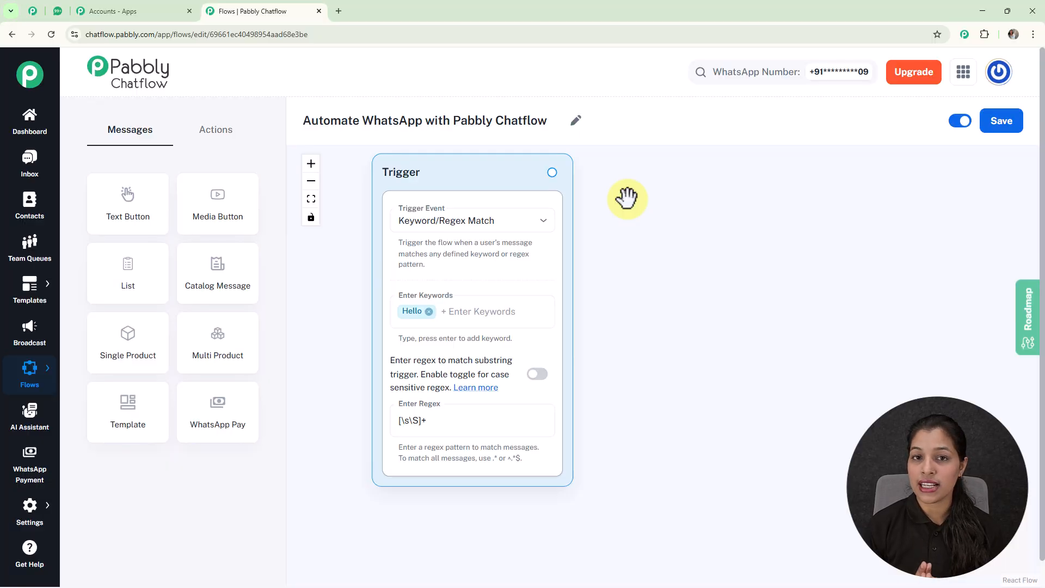
{"action": "left_click_drag", "start_coordinate": [551, 172], "coordinate": [664, 279]}
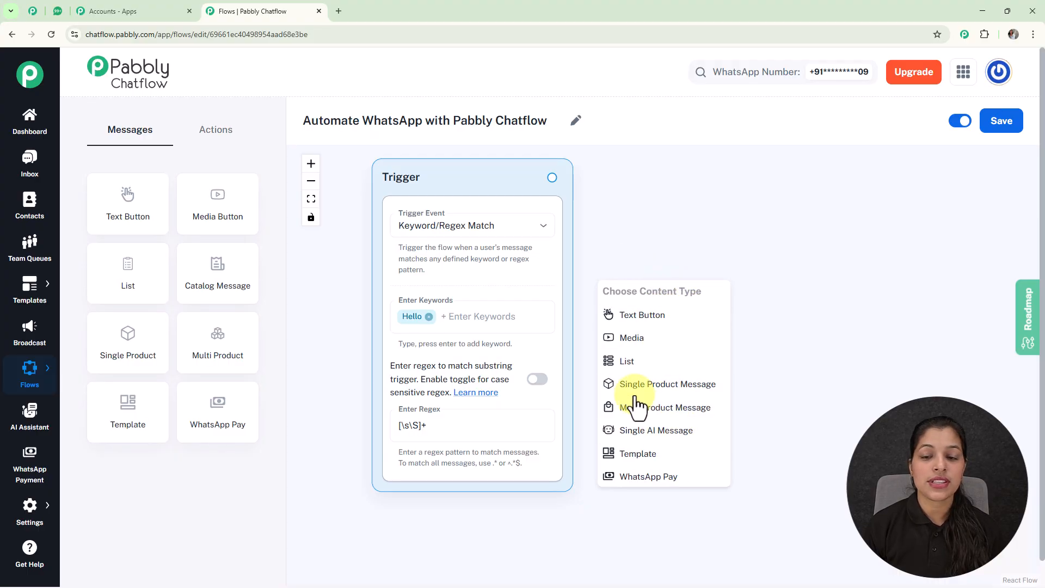
{"action": "left_click", "coordinate": [668, 320]}
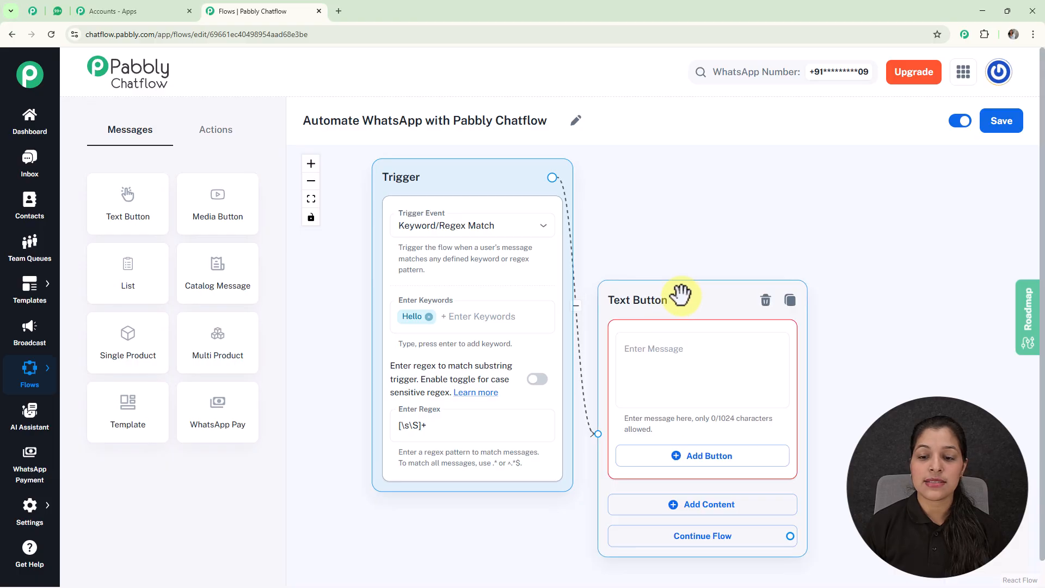
{"action": "scroll", "coordinate": [684, 296], "scroll_direction": "down", "scroll_amount": 4}
{"action": "left_click_drag", "start_coordinate": [784, 219], "coordinate": [671, 242]}
{"action": "left_click_drag", "start_coordinate": [566, 324], "coordinate": [592, 251]}
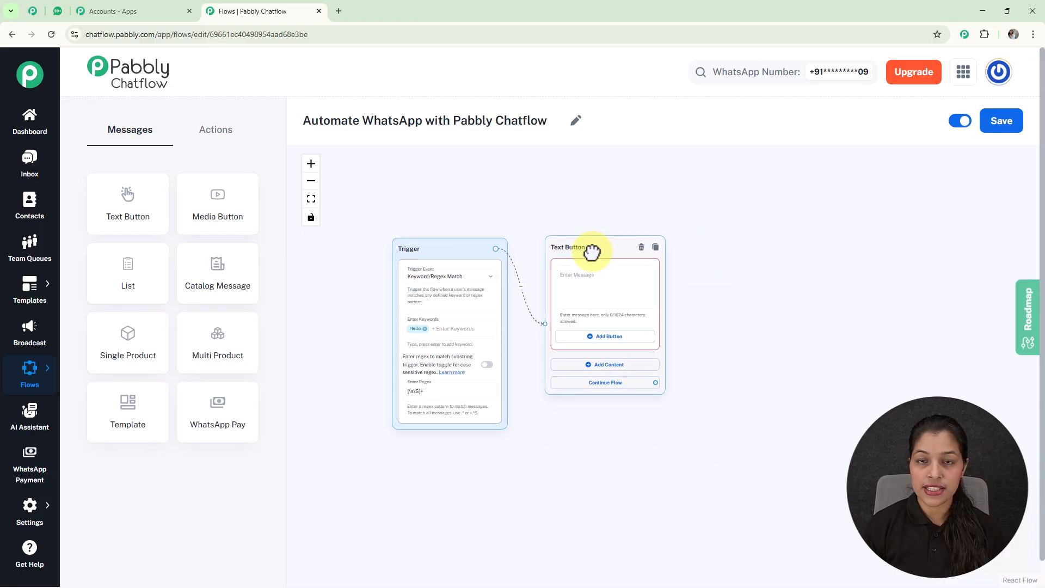
Step: Paste the electronics store's welcome message, ending with "How can we help you today? 😊", into the Text Button node
{"action": "left_click", "coordinate": [571, 292]}
{"action": "scroll", "coordinate": [570, 292], "scroll_direction": "up", "scroll_amount": 3}
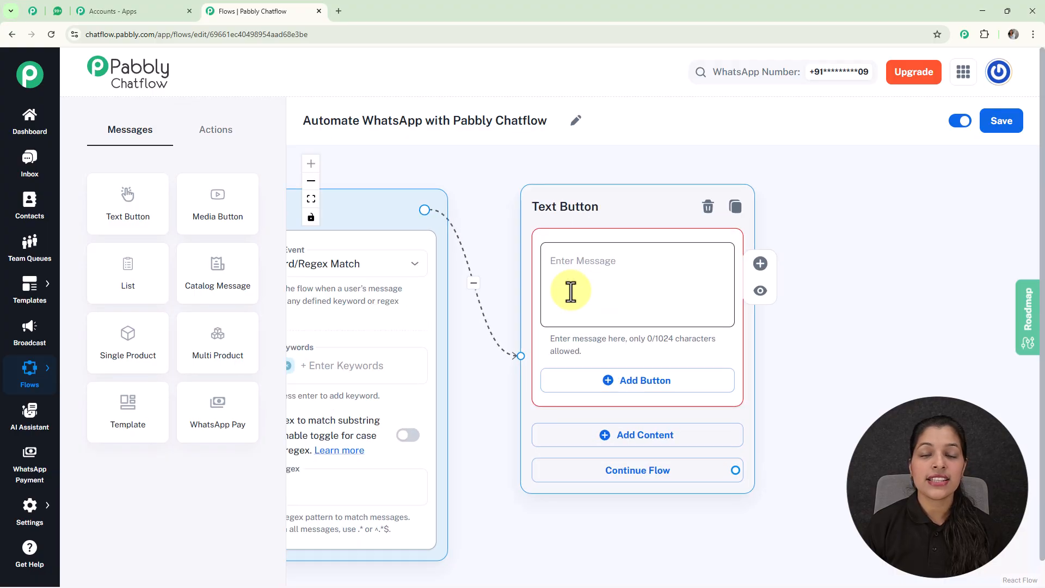
{"action": "key", "text": "ctrl+v"}
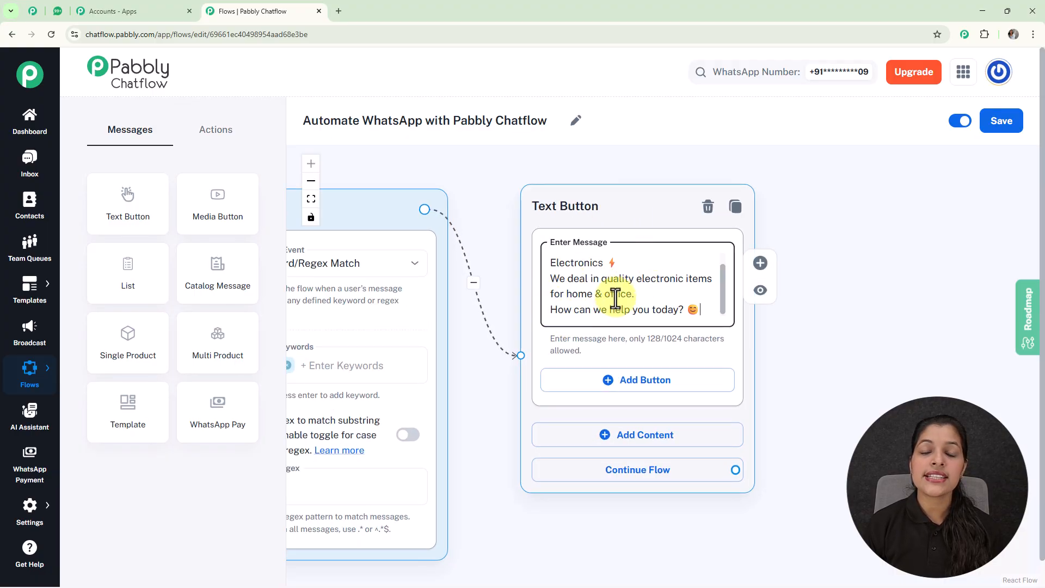
Step: Add a Quick Reply button named "View Products" with its leading emoji to the Text Button node
{"action": "scroll", "coordinate": [615, 298], "scroll_direction": "down", "scroll_amount": 3}
{"action": "scroll", "coordinate": [615, 298], "scroll_direction": "down", "scroll_amount": 1}
{"action": "left_click_drag", "start_coordinate": [751, 385], "coordinate": [722, 330]}
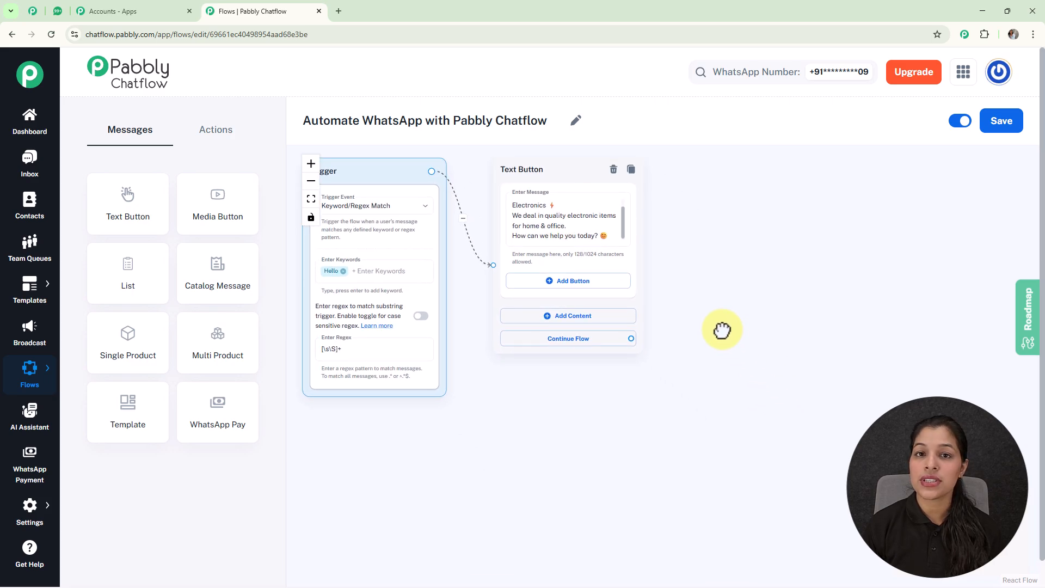
{"action": "left_click", "coordinate": [556, 289]}
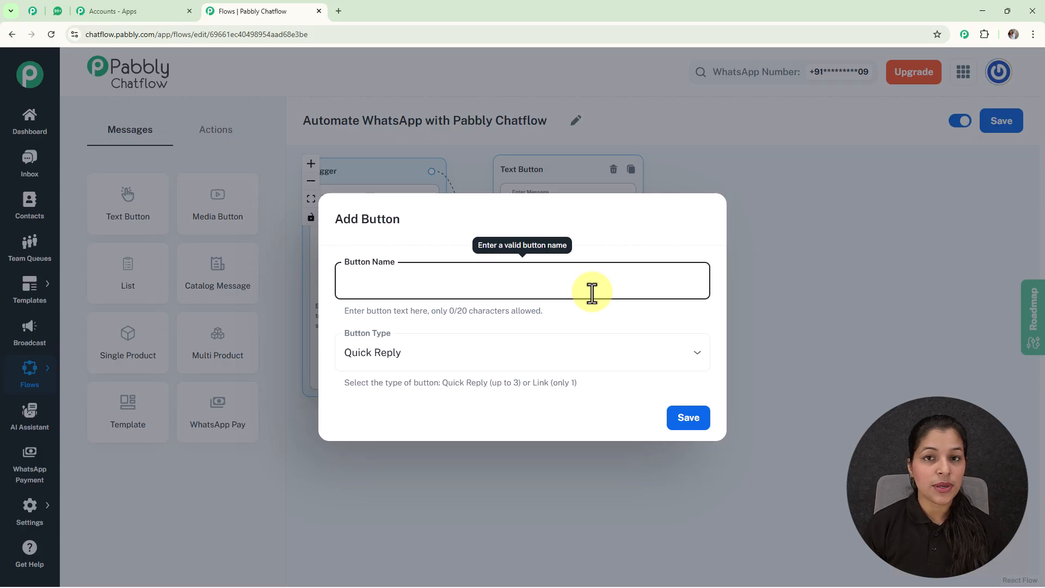
{"action": "type", "text": "📱 View Products"}
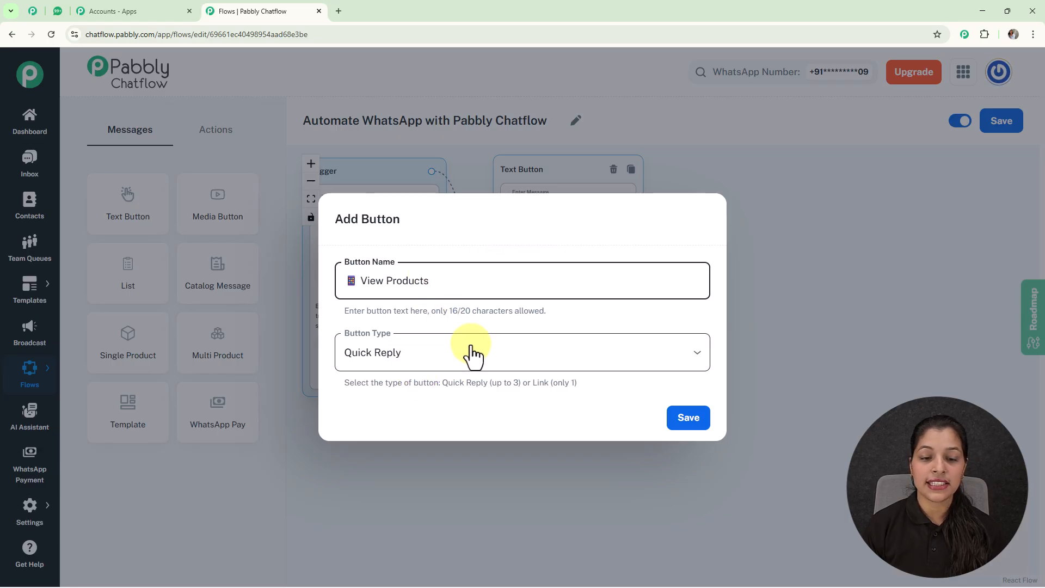
{"action": "left_click", "coordinate": [694, 355]}
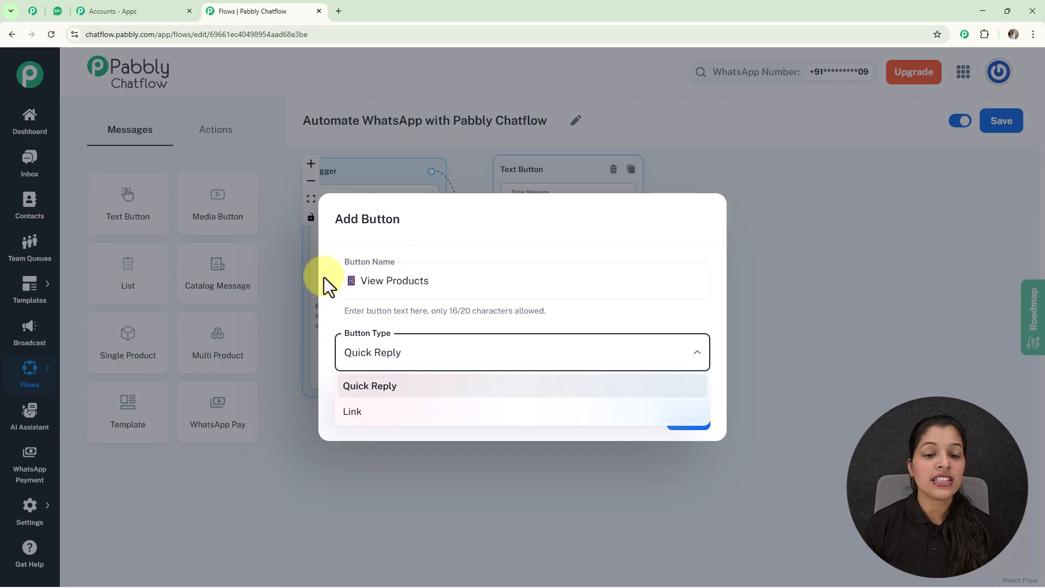
{"action": "left_click", "coordinate": [401, 399]}
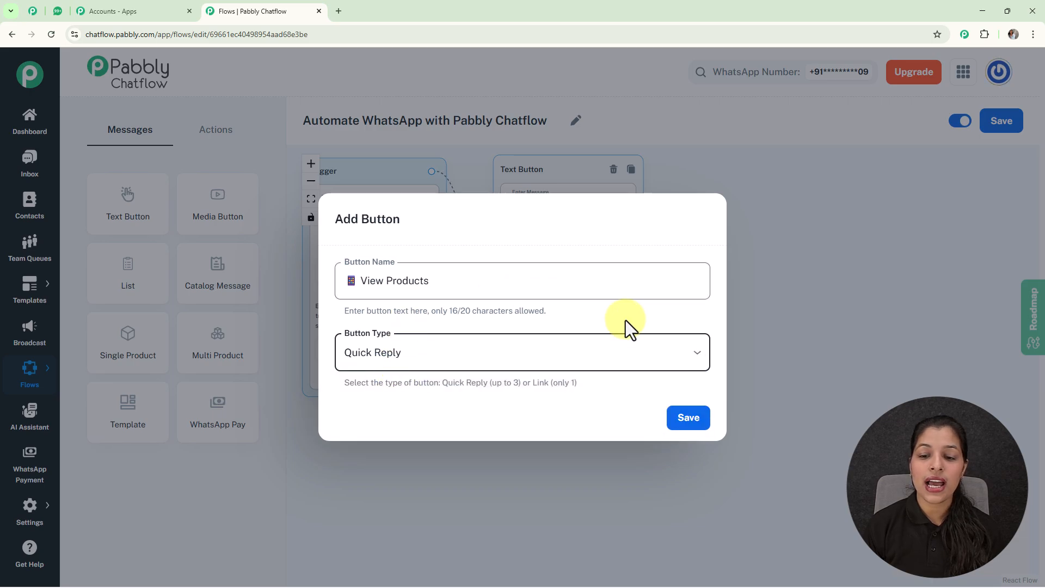
{"action": "left_click", "coordinate": [689, 418]}
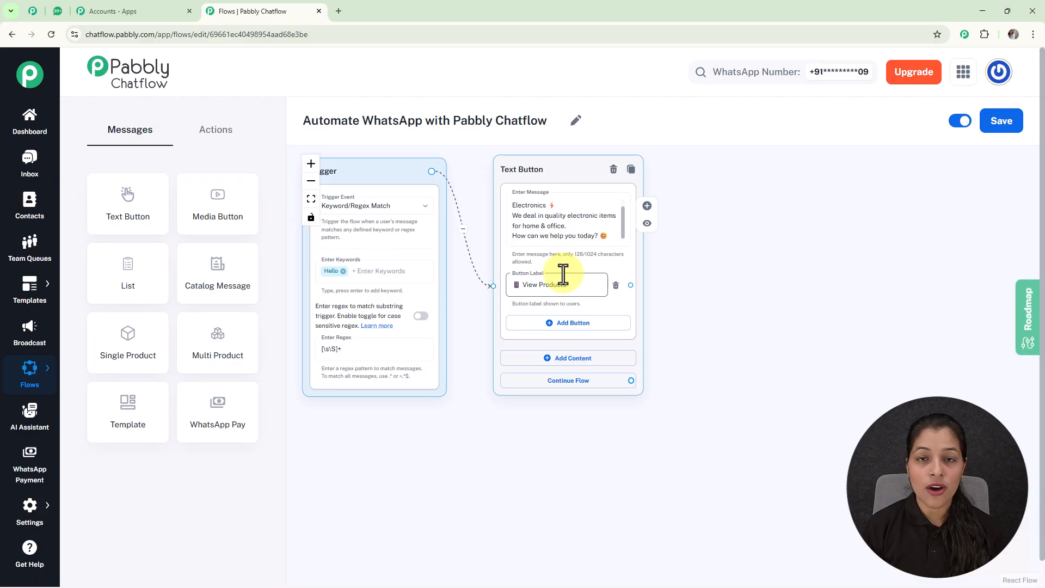
Step: Connect a List message node to the View Products button and position it beside the Text Button node
{"action": "left_click_drag", "start_coordinate": [630, 285], "coordinate": [754, 208]}
{"action": "scroll", "coordinate": [737, 259], "scroll_direction": "up", "scroll_amount": 3}
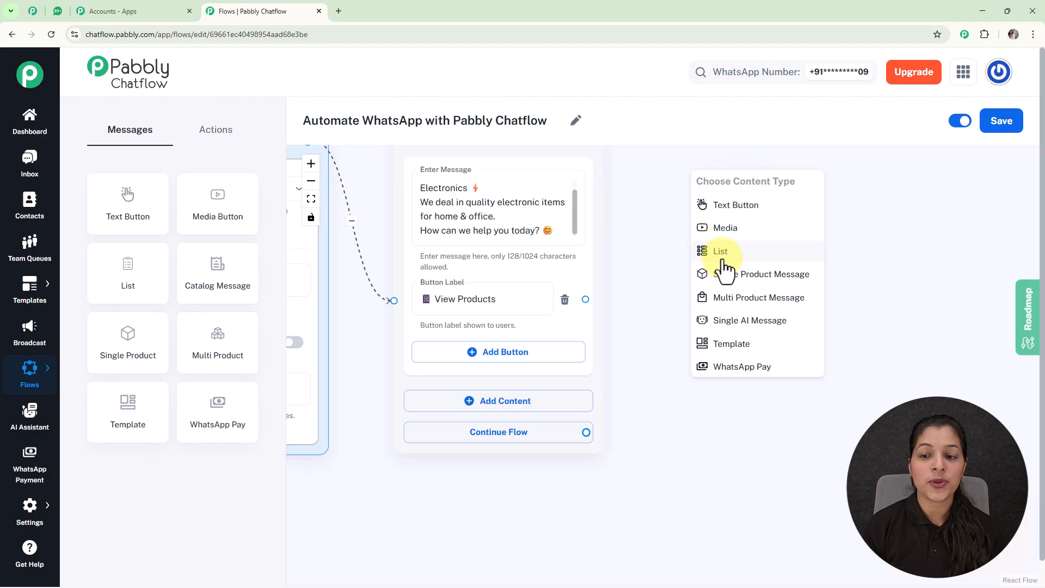
{"action": "scroll", "coordinate": [724, 266], "scroll_direction": "down", "scroll_amount": 3}
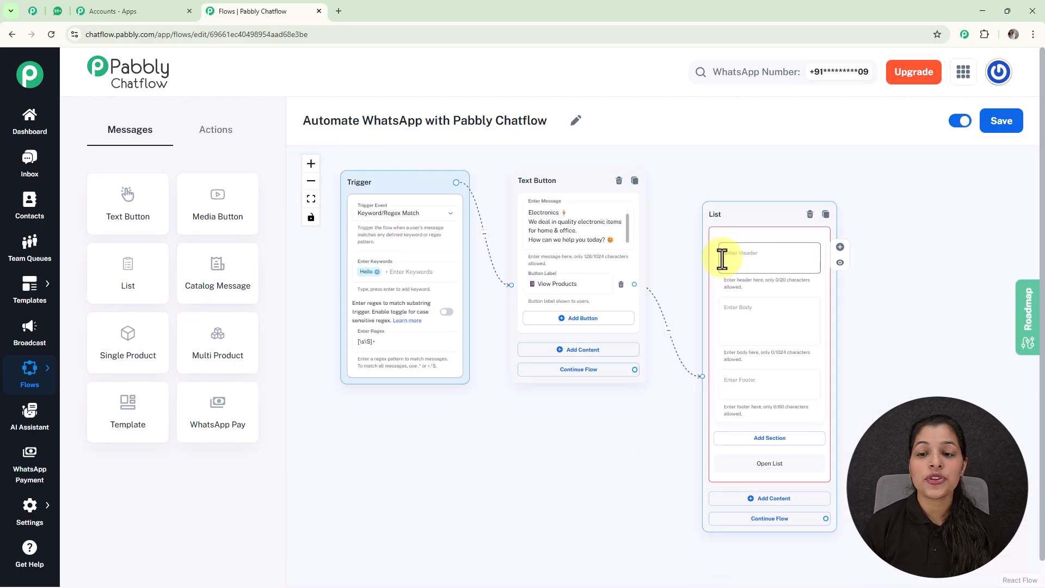
{"action": "scroll", "coordinate": [722, 260], "scroll_direction": "down", "scroll_amount": 2}
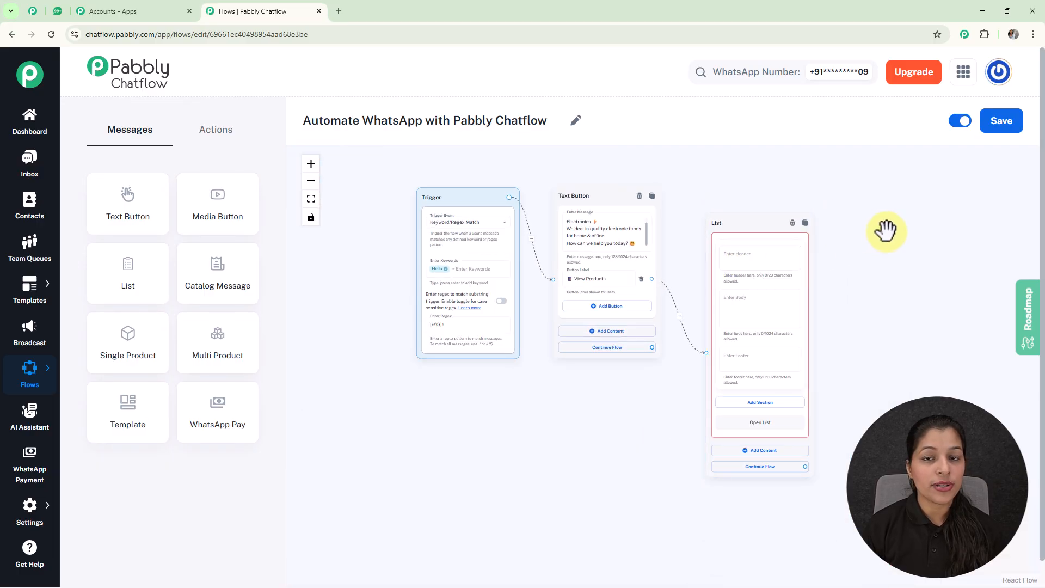
{"action": "left_click_drag", "start_coordinate": [887, 228], "coordinate": [769, 253]}
{"action": "left_click_drag", "start_coordinate": [635, 239], "coordinate": [619, 193]}
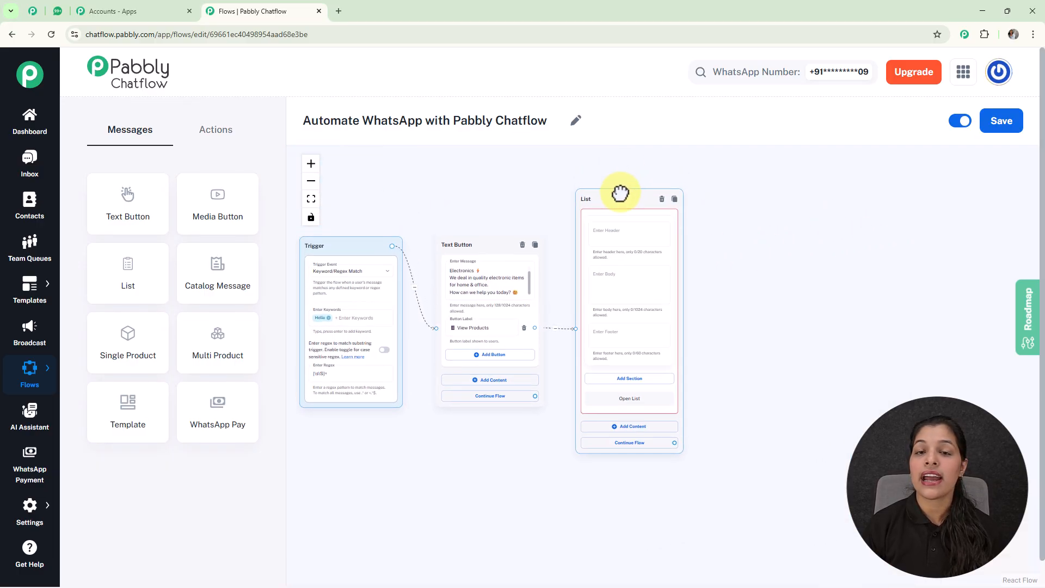
Step: Set the list's body text to "Here are some popular products available in our store 👇"
{"action": "scroll", "coordinate": [768, 331], "scroll_direction": "up", "scroll_amount": 5}
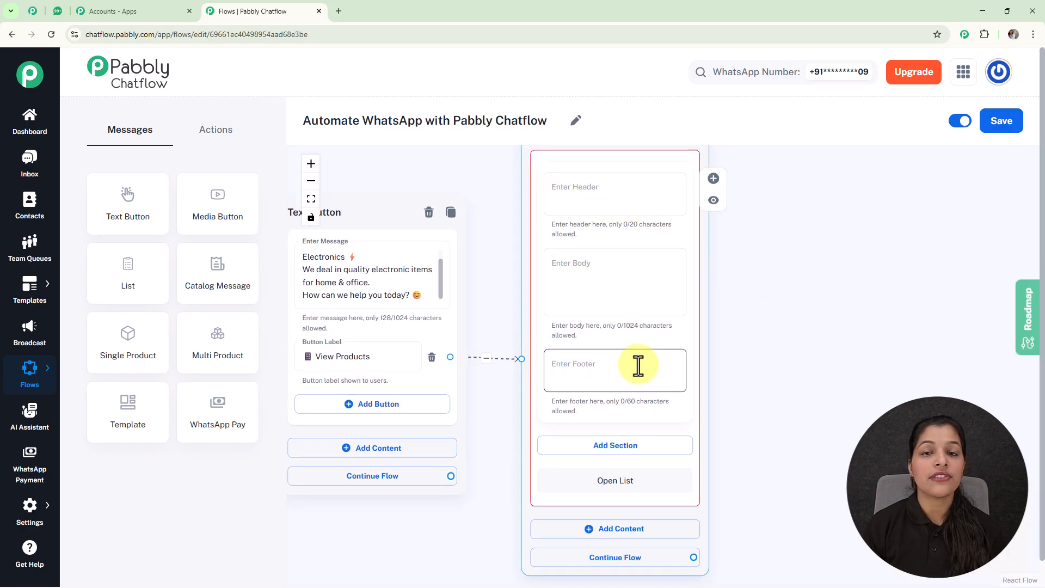
{"action": "left_click", "coordinate": [645, 280]}
{"action": "type", "text": "Here are some popular products available in our store 👇"}
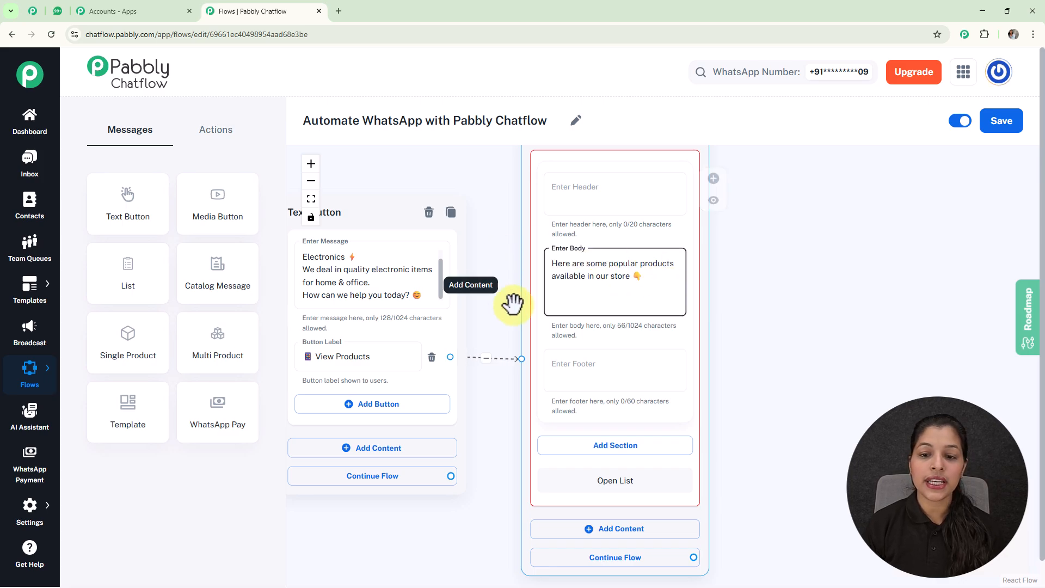
Step: Add a section to the list and title it "Products"
{"action": "scroll", "coordinate": [631, 321], "scroll_direction": "down", "scroll_amount": 3}
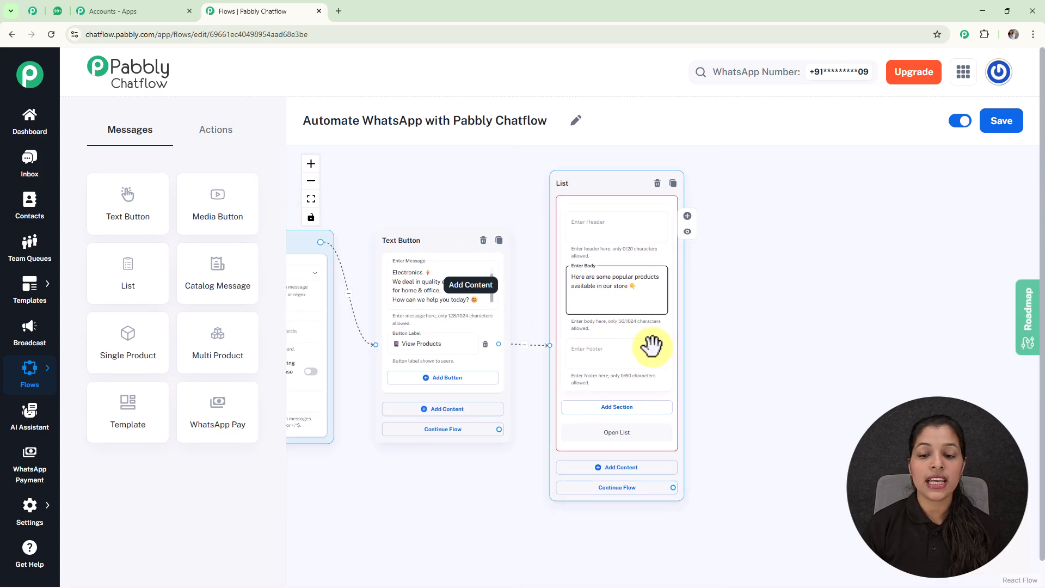
{"action": "left_click_drag", "start_coordinate": [726, 390], "coordinate": [681, 301]}
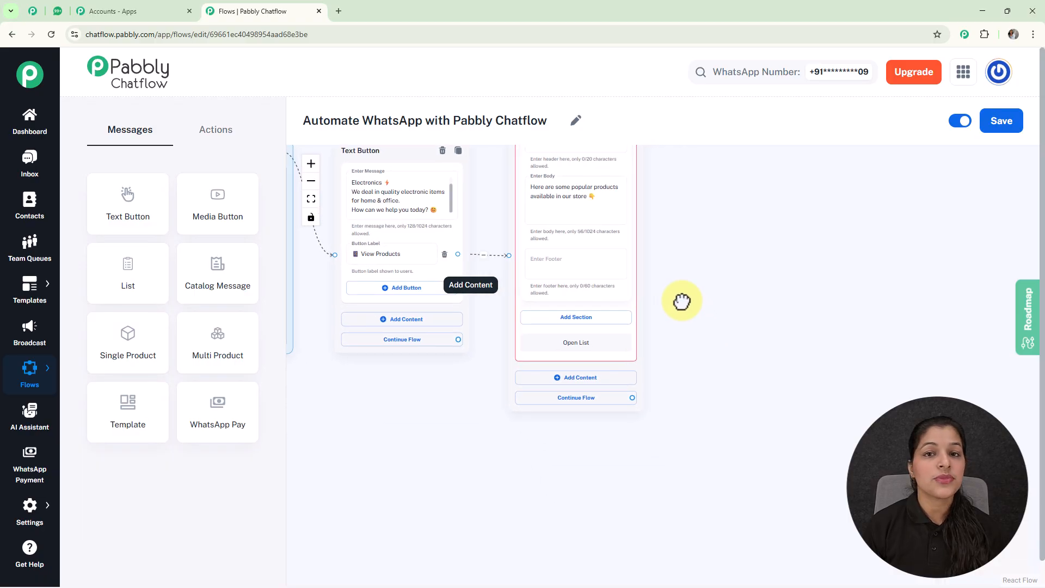
{"action": "scroll", "coordinate": [681, 301], "scroll_direction": "up", "scroll_amount": 5}
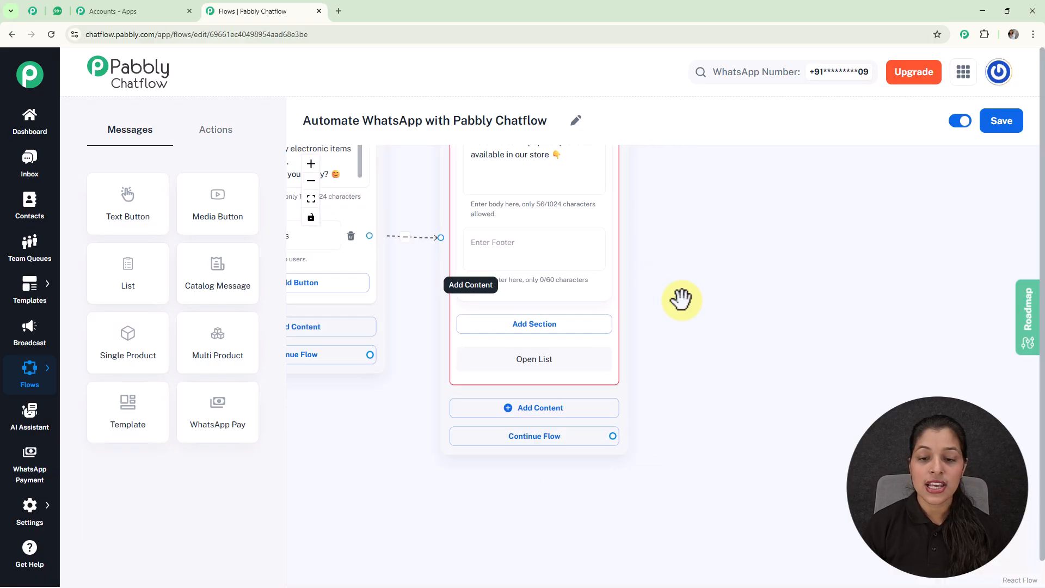
{"action": "left_click", "coordinate": [516, 328]}
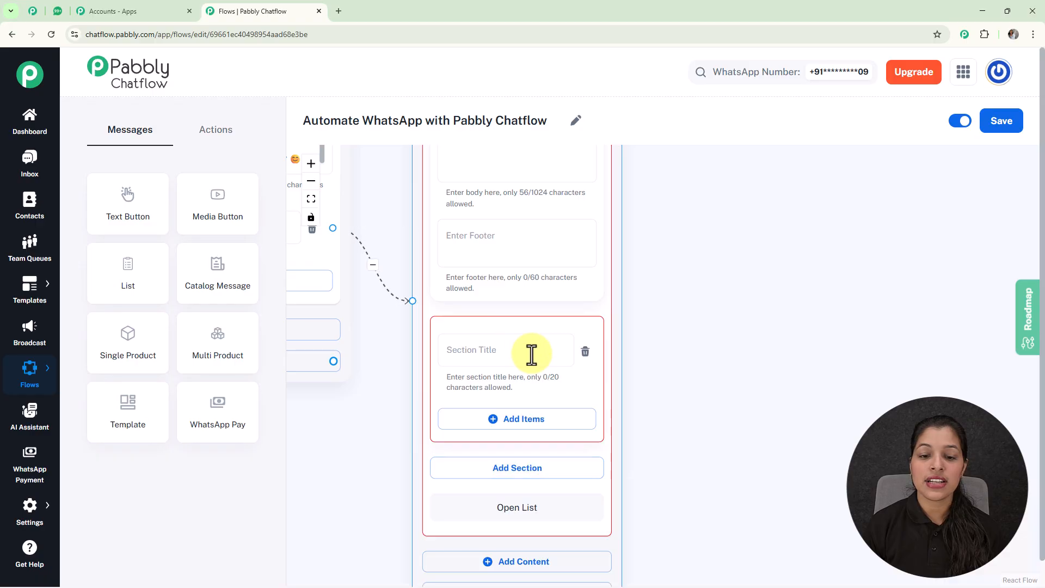
{"action": "left_click", "coordinate": [500, 347]}
{"action": "type", "text": "Pro"}
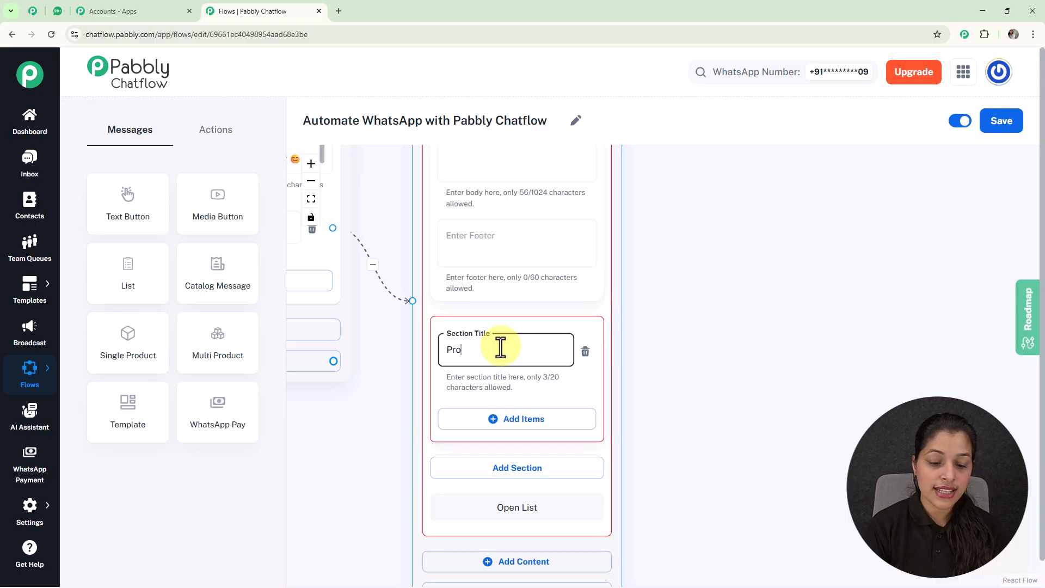
{"action": "type", "text": "ducts"}
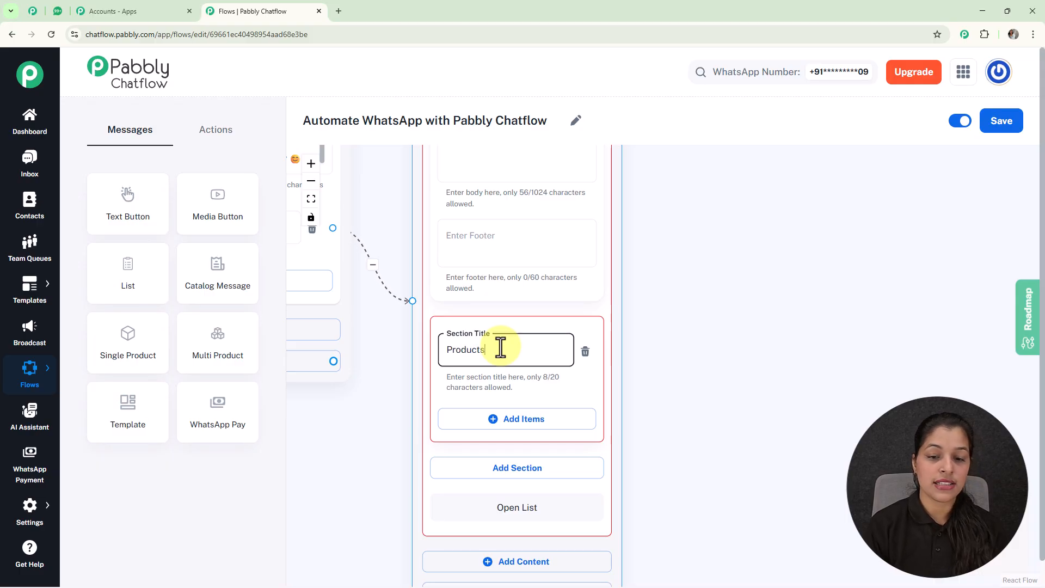
Step: Add an item to the Products section and title it "LED TV"
{"action": "left_click", "coordinate": [500, 417]}
{"action": "left_click", "coordinate": [689, 368]}
{"action": "scroll", "coordinate": [692, 372], "scroll_direction": "down", "scroll_amount": 3}
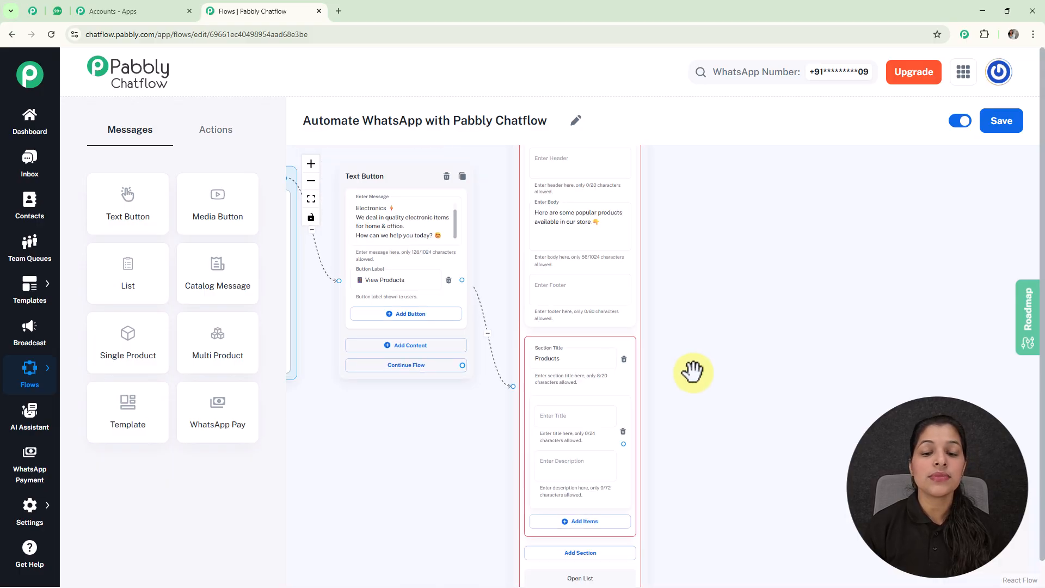
{"action": "left_click_drag", "start_coordinate": [691, 372], "coordinate": [619, 224]}
{"action": "scroll", "coordinate": [595, 261], "scroll_direction": "up", "scroll_amount": 2}
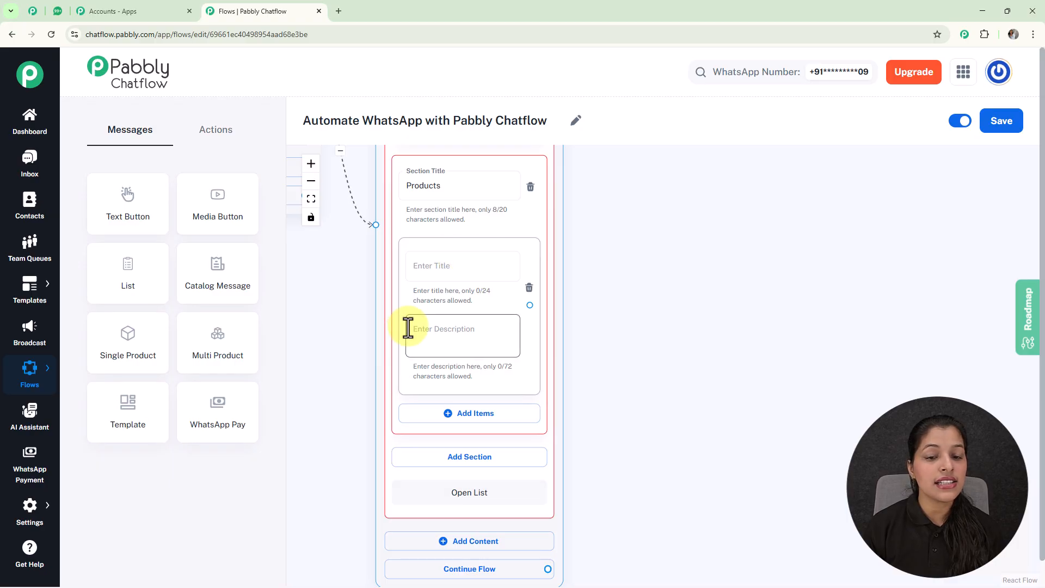
{"action": "left_click", "coordinate": [465, 269]}
{"action": "type", "text": "LED TV"}
{"action": "scroll", "coordinate": [468, 267], "scroll_direction": "up", "scroll_amount": 1}
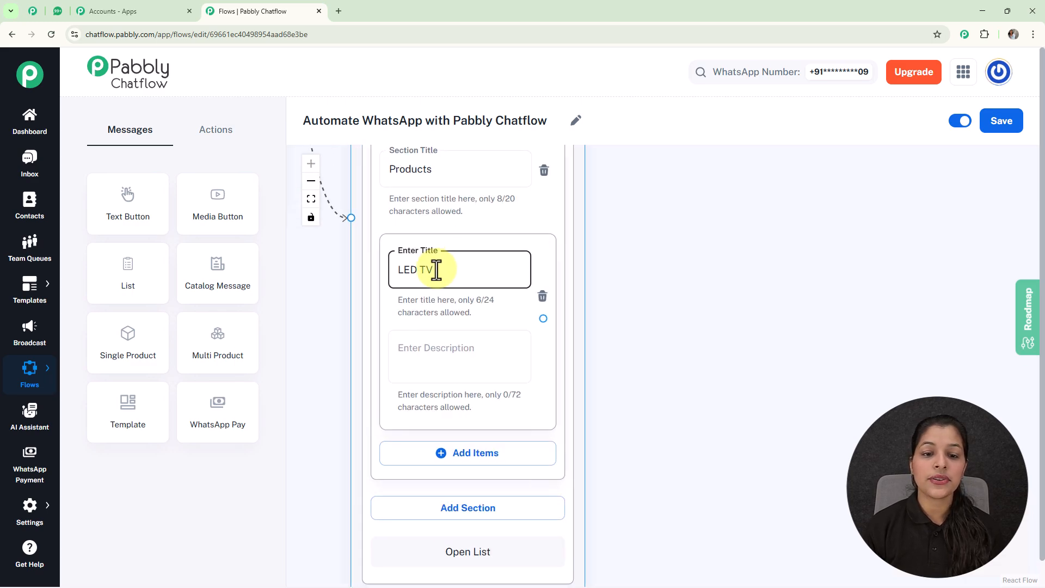
Step: Add a Set Custom Field action beside the product list and connect the list's LED TV item to it
{"action": "scroll", "coordinate": [425, 246], "scroll_direction": "down", "scroll_amount": 3}
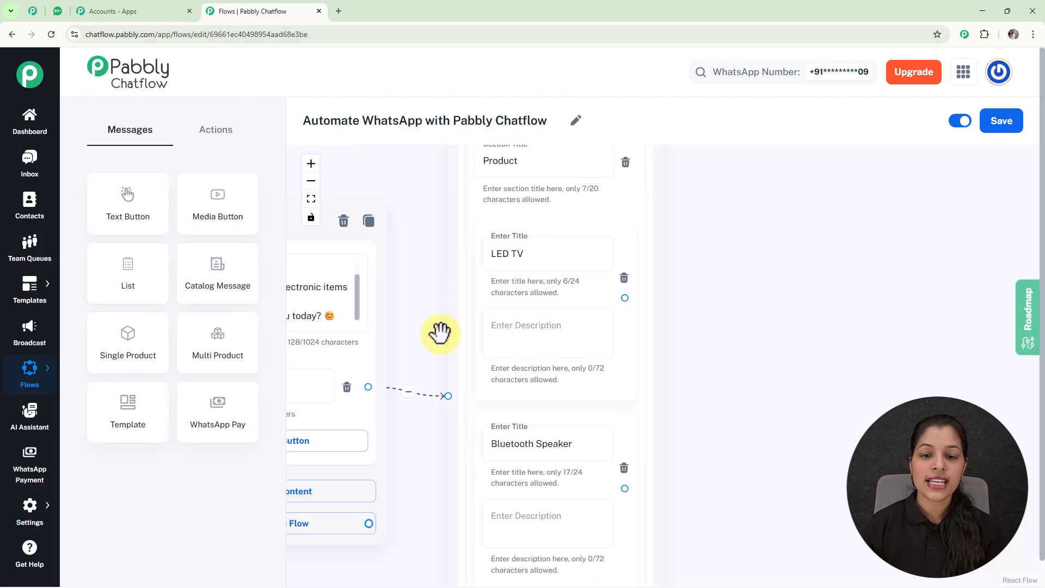
{"action": "left_click_drag", "start_coordinate": [439, 333], "coordinate": [382, 185]}
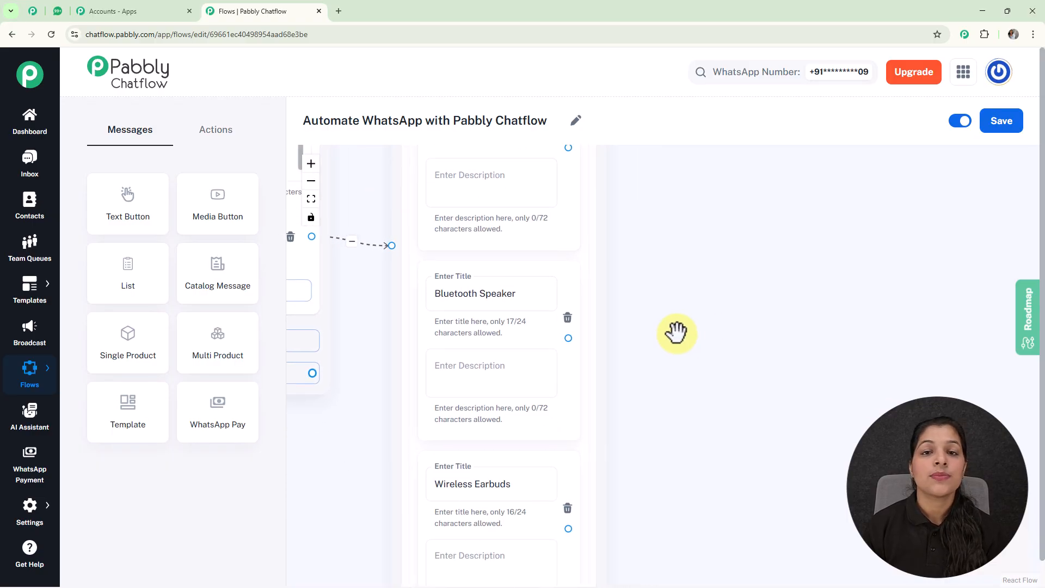
{"action": "left_click_drag", "start_coordinate": [670, 385], "coordinate": [667, 356]}
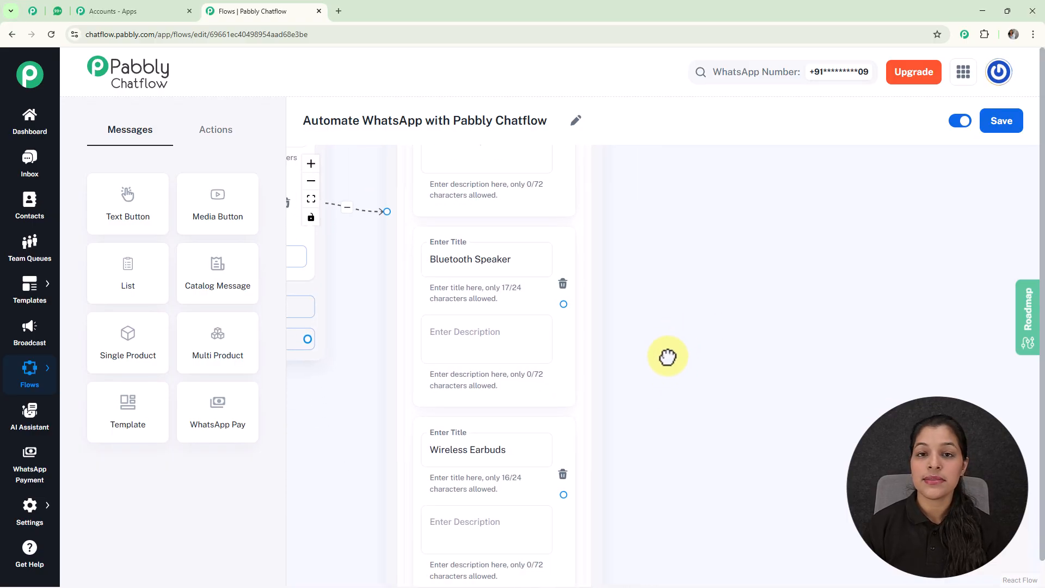
{"action": "scroll", "coordinate": [668, 356], "scroll_direction": "down", "scroll_amount": 5}
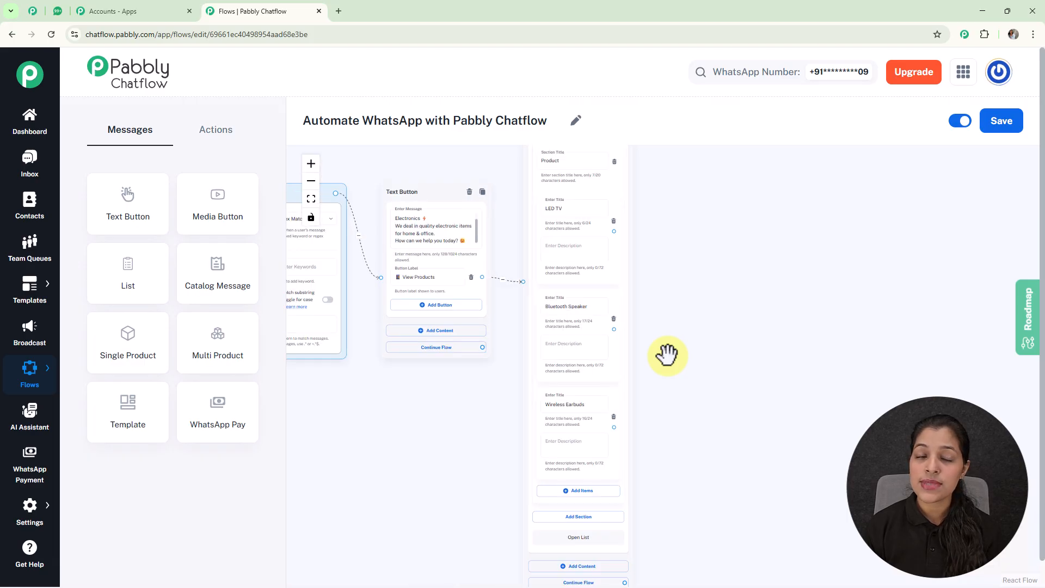
{"action": "scroll", "coordinate": [667, 356], "scroll_direction": "down", "scroll_amount": 3}
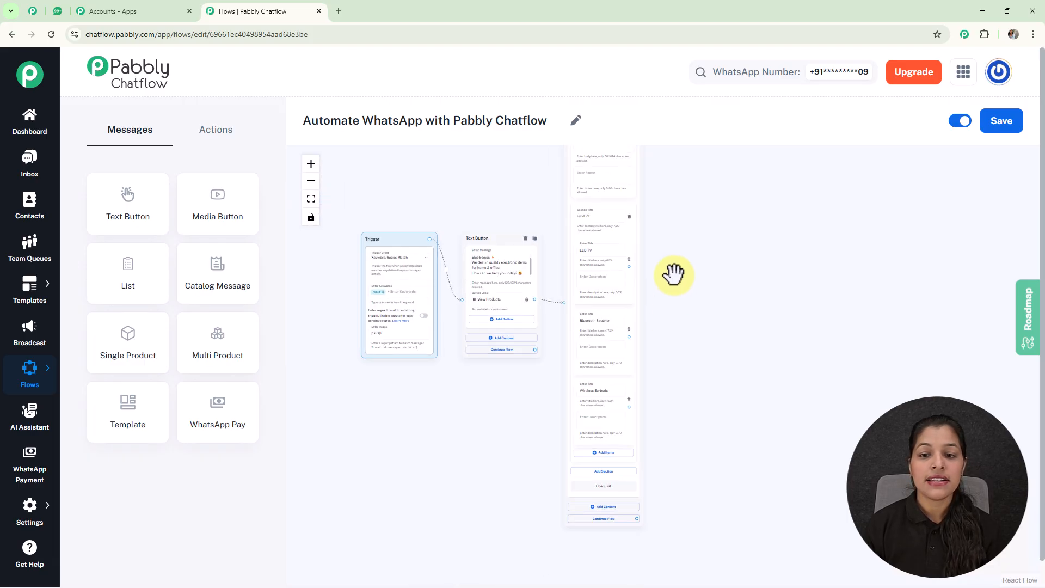
{"action": "left_click_drag", "start_coordinate": [672, 273], "coordinate": [636, 336]}
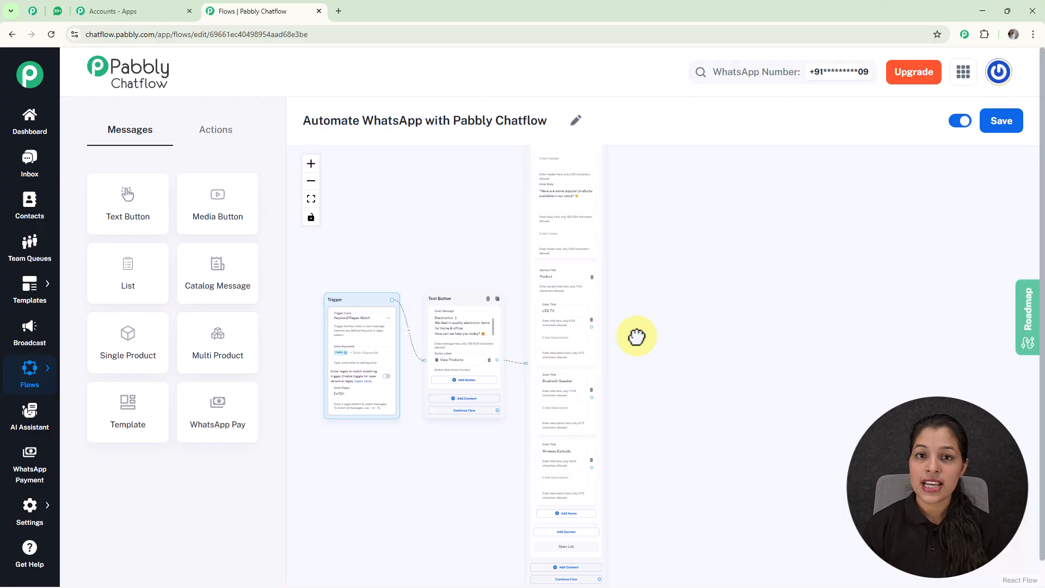
{"action": "left_click", "coordinate": [215, 131]}
{"action": "left_click_drag", "start_coordinate": [226, 350], "coordinate": [580, 297]}
{"action": "scroll", "coordinate": [534, 325], "scroll_direction": "up", "scroll_amount": 5}
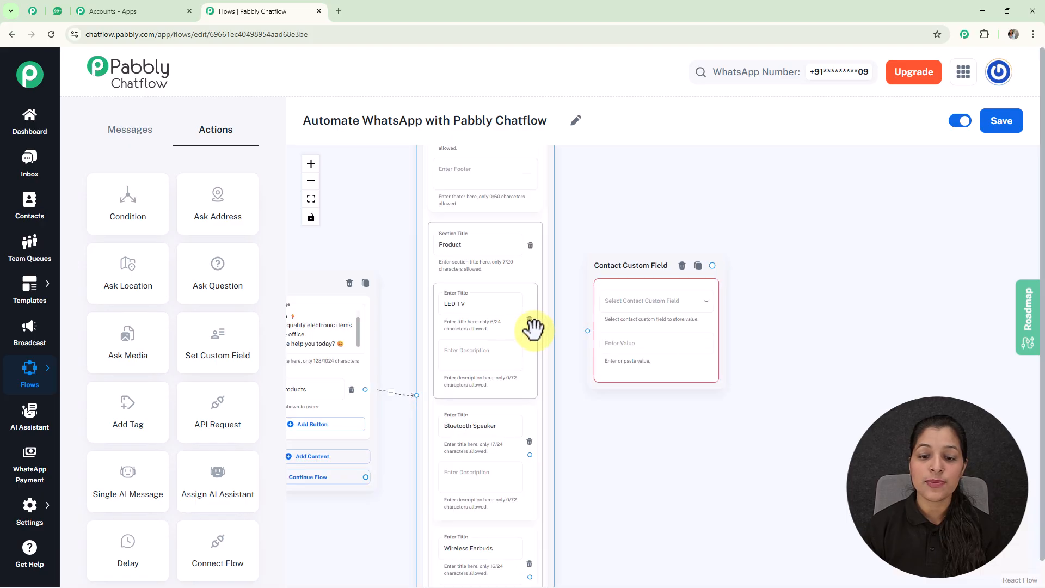
{"action": "left_click_drag", "start_coordinate": [526, 336], "coordinate": [625, 333]}
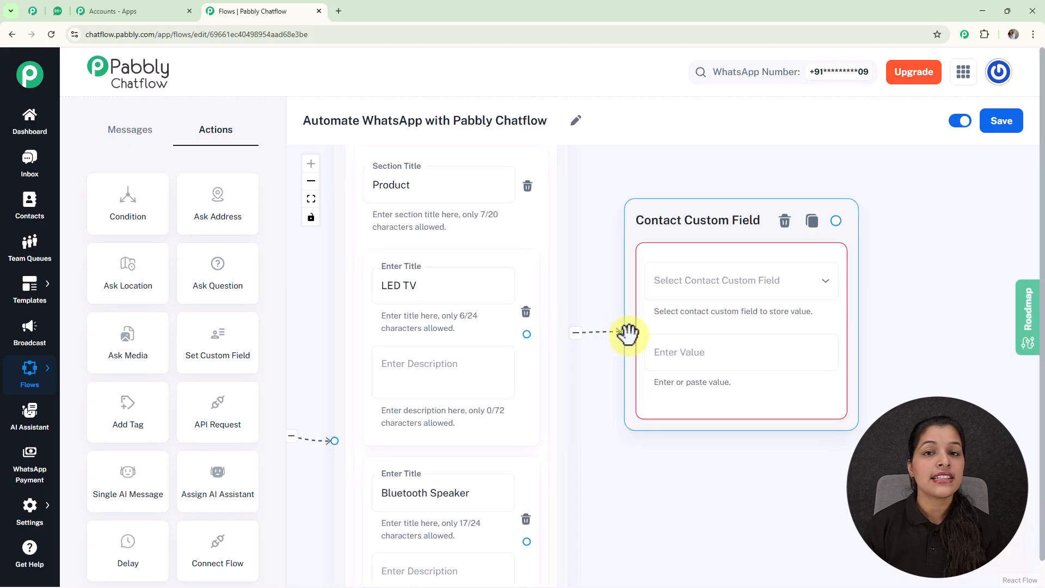
Step: Look through the contact custom fields offered by the new node and locate the custom field option in the settings
{"action": "left_click", "coordinate": [760, 289]}
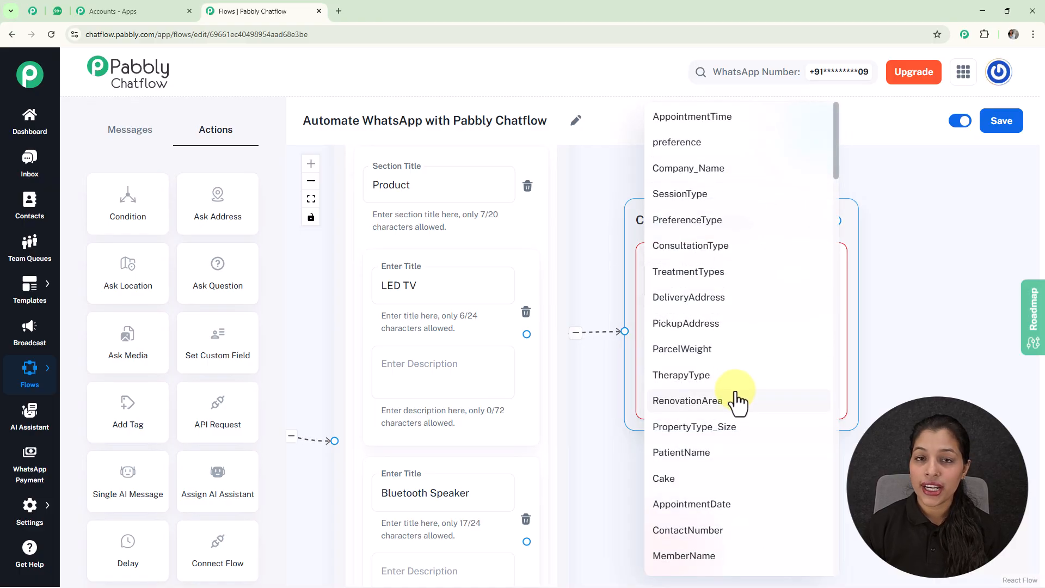
{"action": "left_click", "coordinate": [901, 329]}
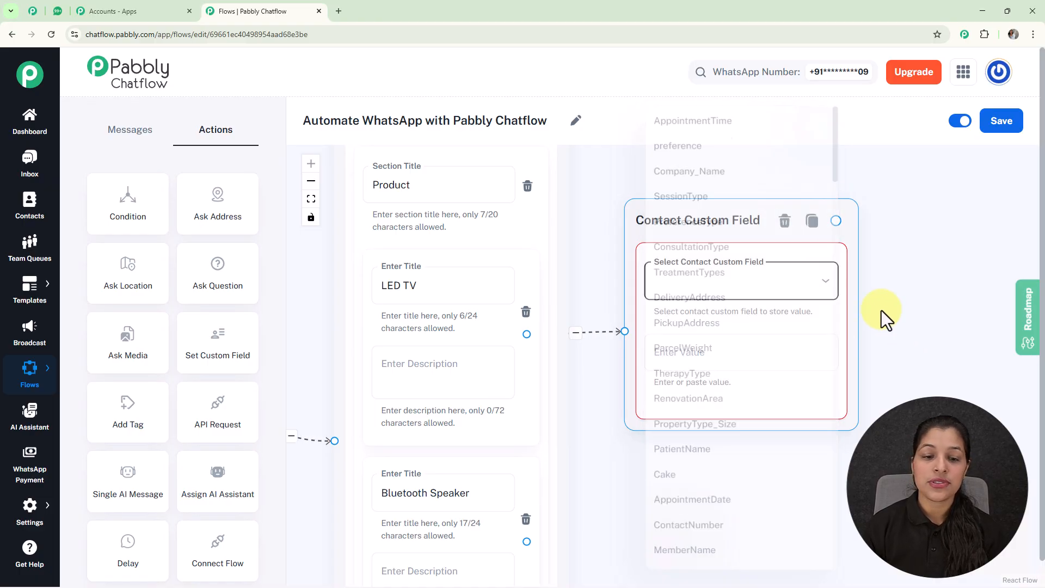
{"action": "mouse_move", "coordinate": [33, 506]}
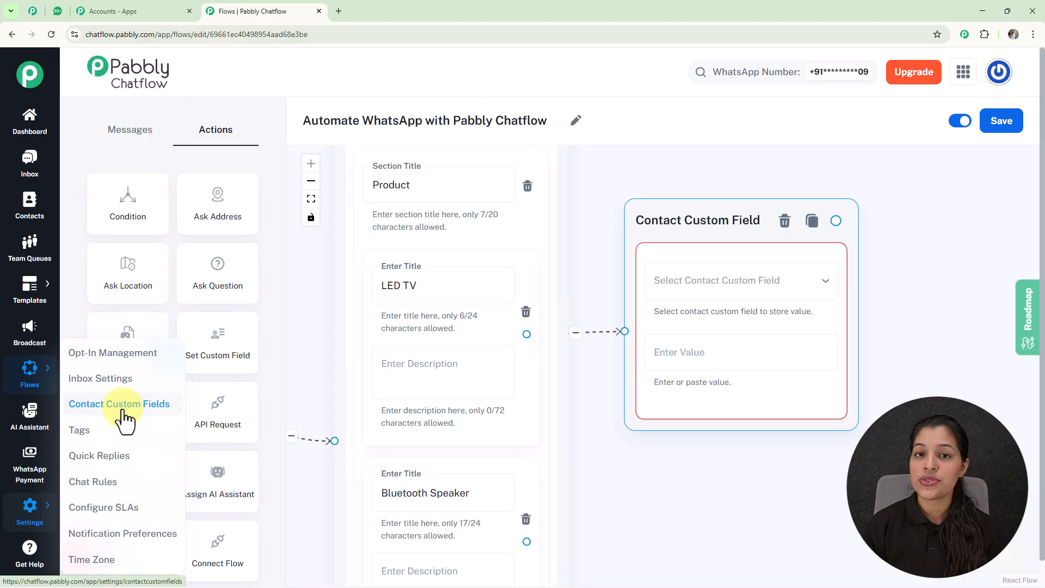
{"action": "left_click", "coordinate": [897, 153]}
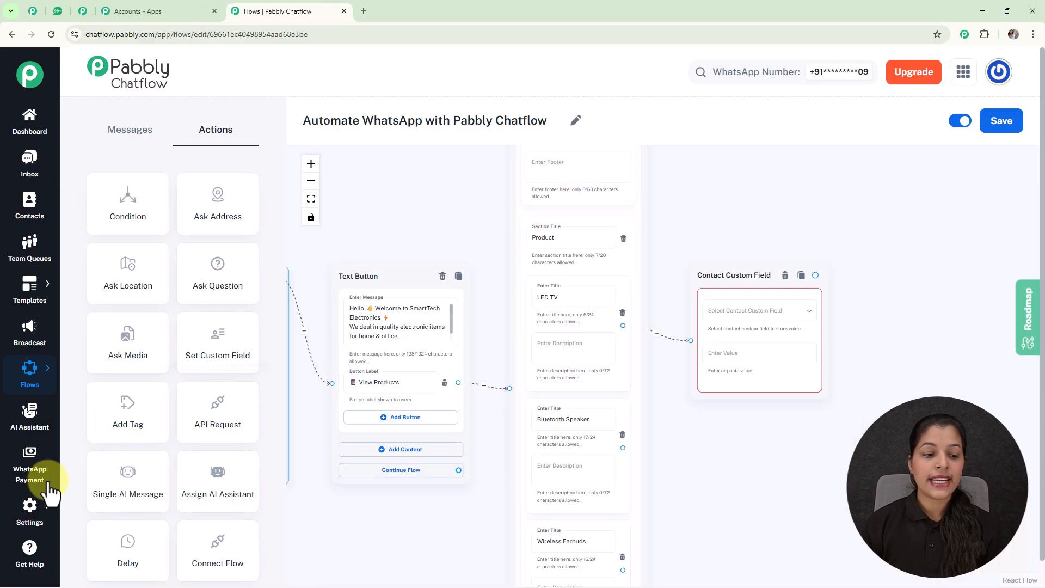
Step: Open the contact custom fields settings page and add an empty field row below City
{"action": "mouse_move", "coordinate": [26, 518]}
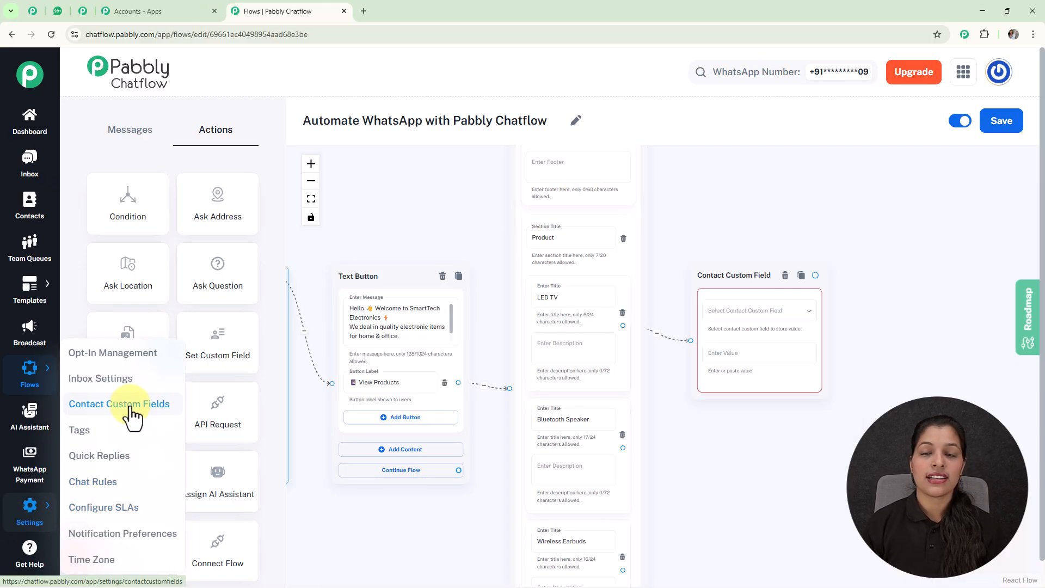
{"action": "left_click", "coordinate": [81, 12]}
{"action": "scroll", "coordinate": [541, 253], "scroll_direction": "down", "scroll_amount": 5}
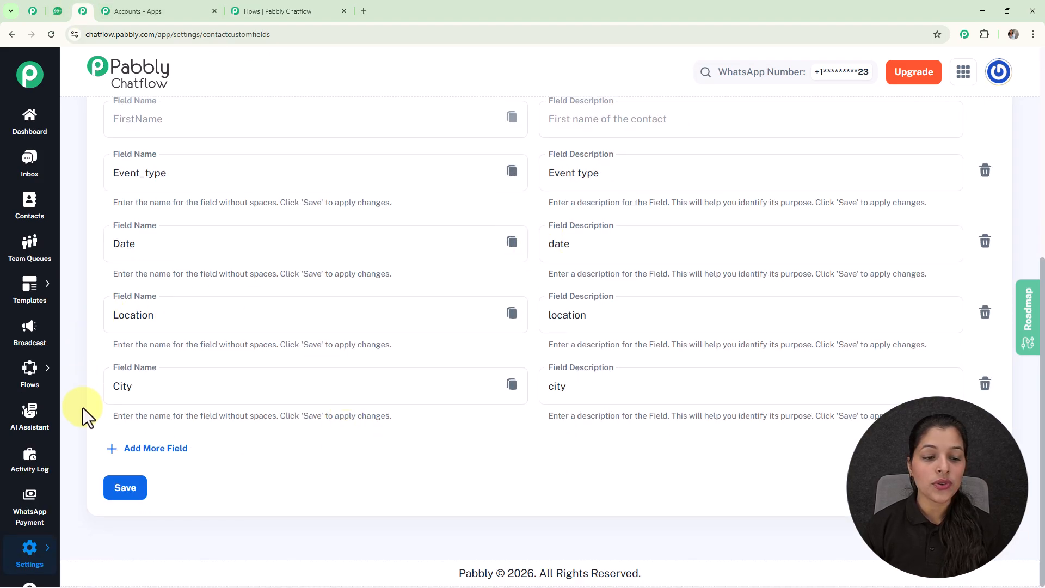
{"action": "left_click", "coordinate": [176, 463]}
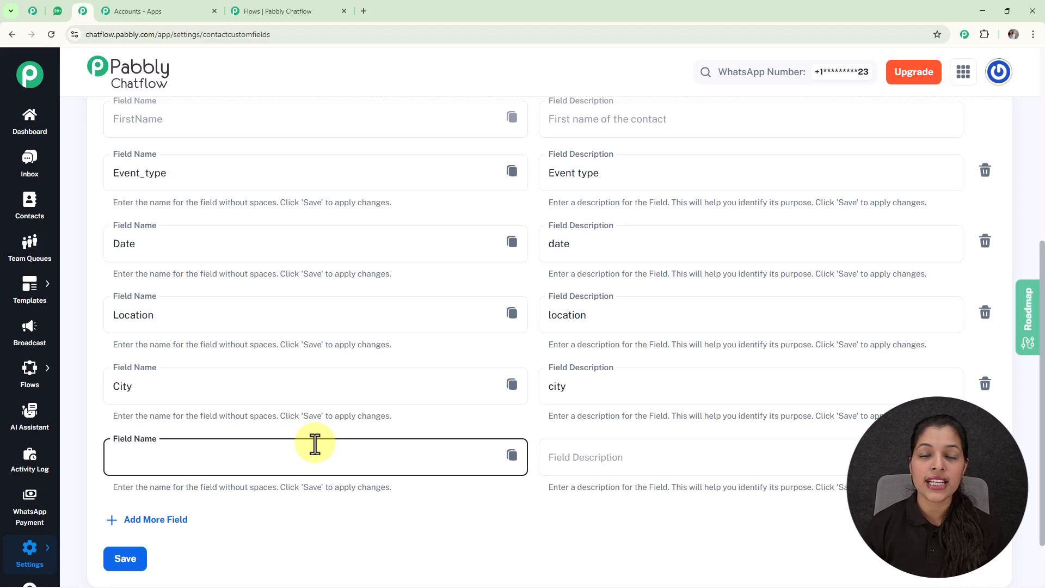
{"action": "scroll", "coordinate": [272, 327], "scroll_direction": "up", "scroll_amount": 5}
Step: Return to the flow and set the Contact Custom Field node to ProductName with the value "LED TV"
{"action": "left_click", "coordinate": [281, 14]}
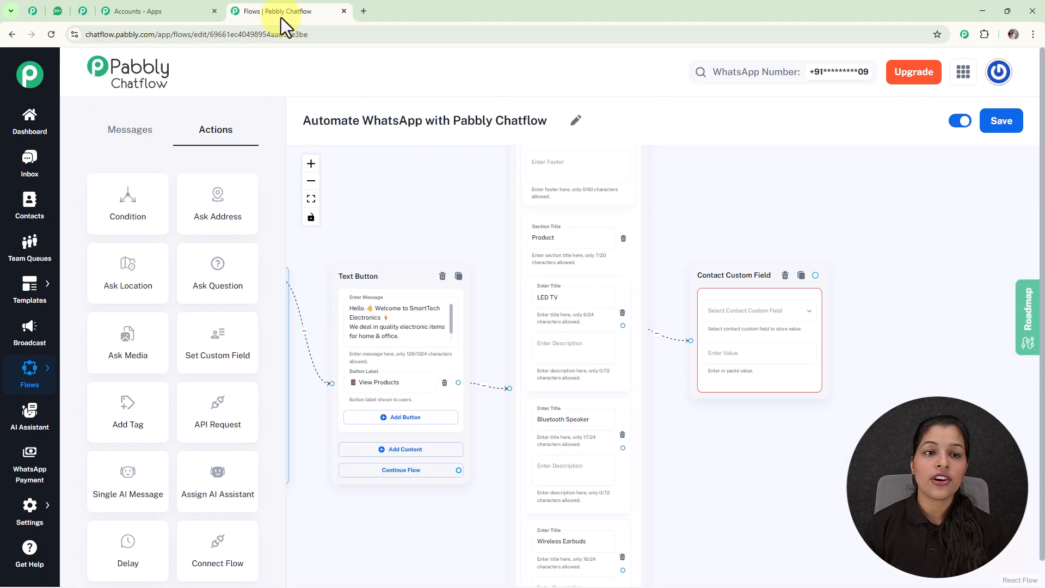
{"action": "left_click", "coordinate": [765, 321]}
{"action": "scroll", "coordinate": [764, 321], "scroll_direction": "down", "scroll_amount": 5}
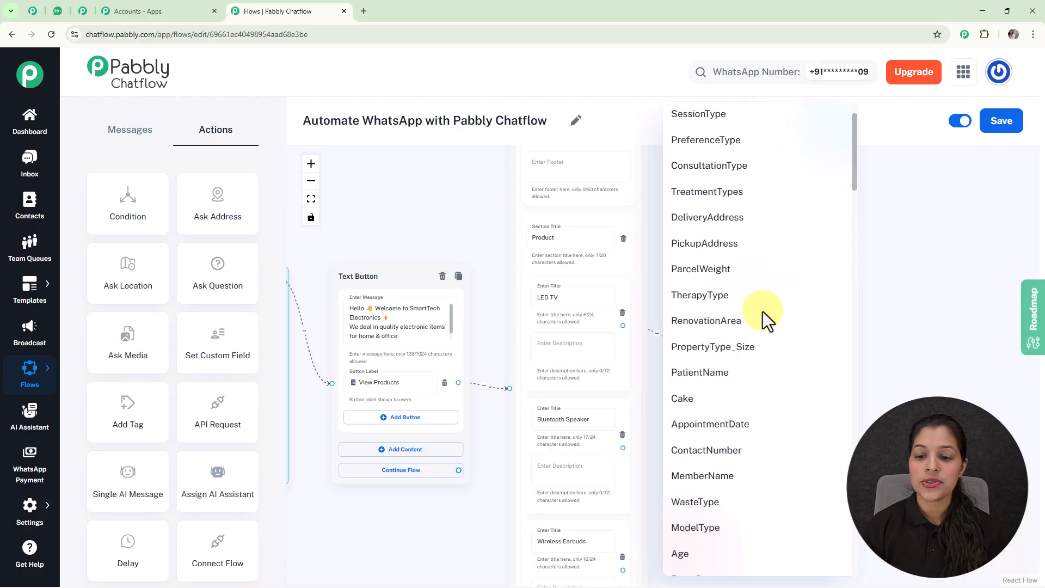
{"action": "scroll", "coordinate": [763, 320], "scroll_direction": "down", "scroll_amount": 8}
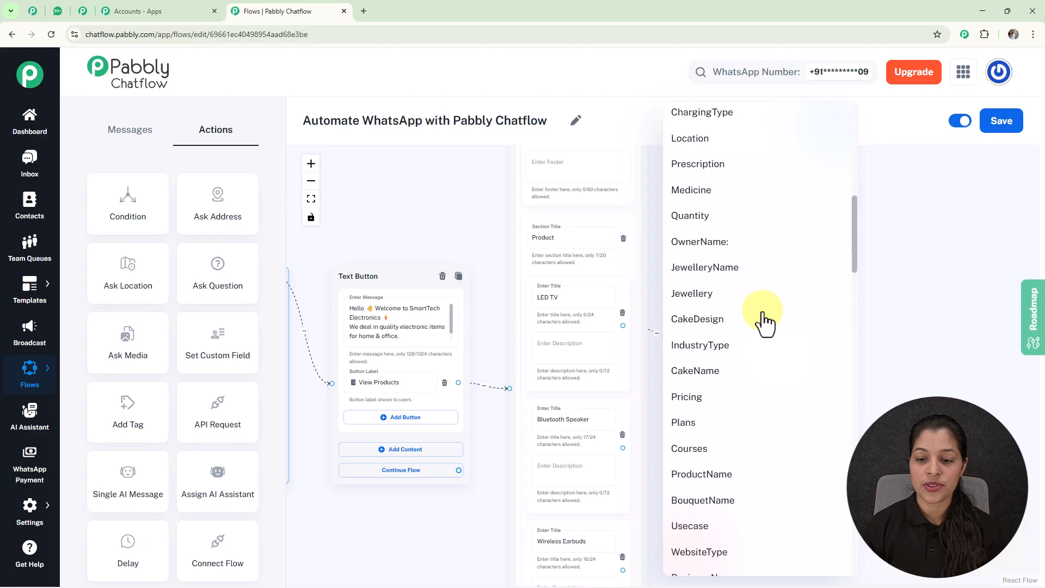
{"action": "left_click", "coordinate": [724, 382]}
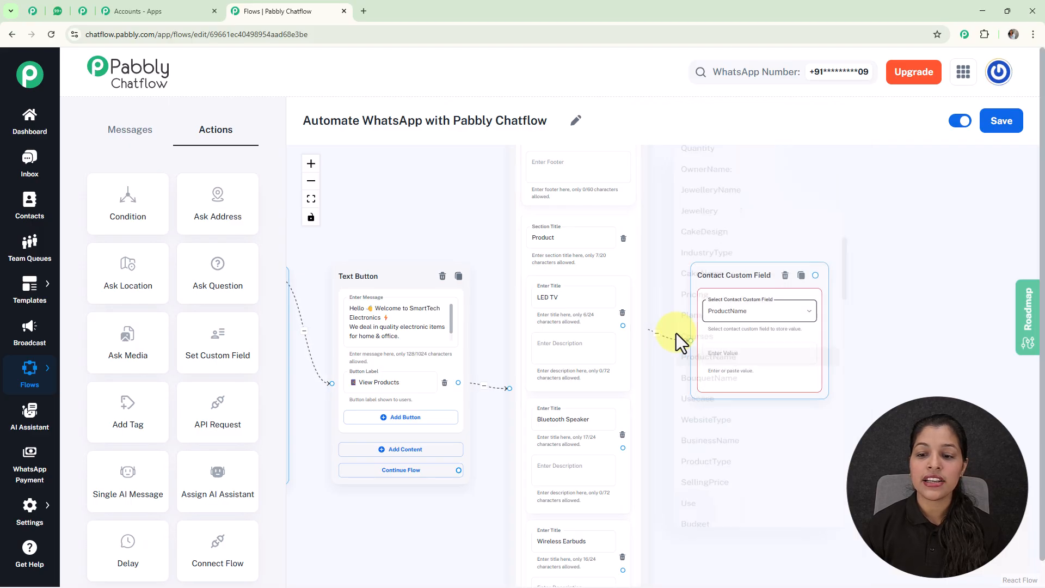
{"action": "left_click", "coordinate": [548, 297]}
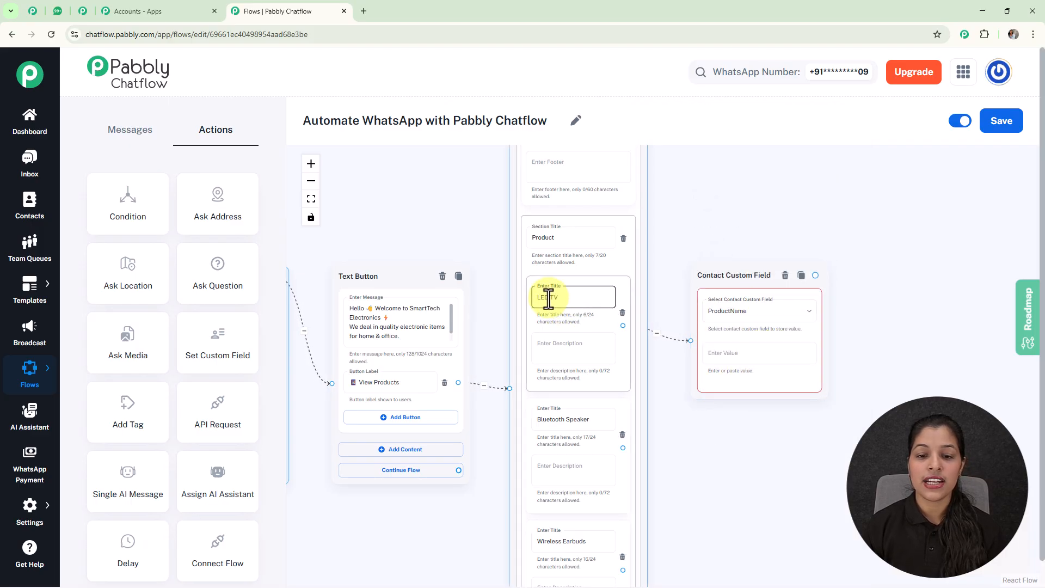
{"action": "left_click", "coordinate": [743, 355]}
{"action": "type", "text": "LED TV"}
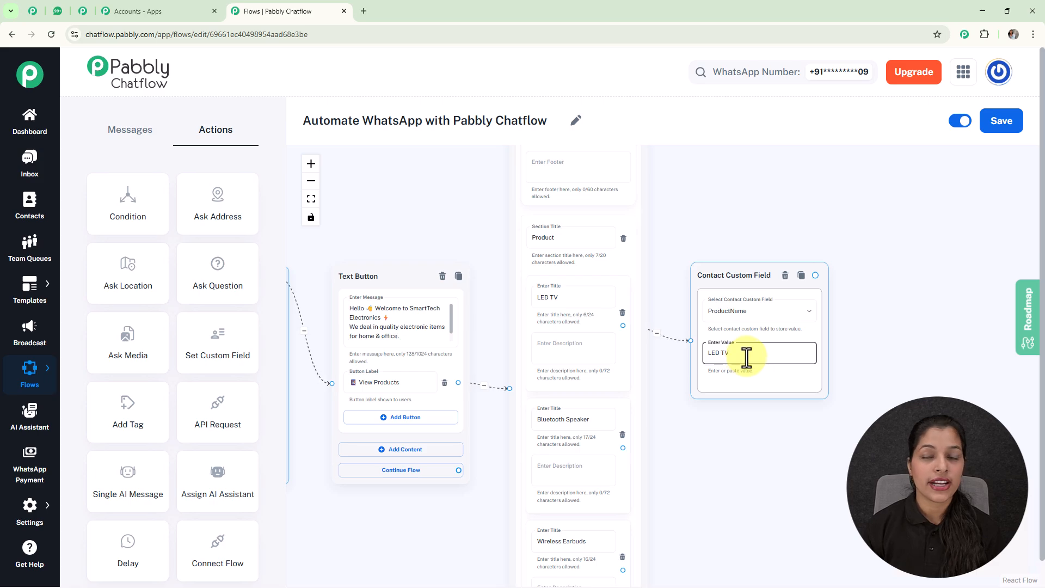
Step: Connect a Media message node to the output of the LED TV Contact Custom Field node
{"action": "scroll", "coordinate": [757, 351], "scroll_direction": "down", "scroll_amount": 5}
{"action": "left_click_drag", "start_coordinate": [776, 429], "coordinate": [762, 423]}
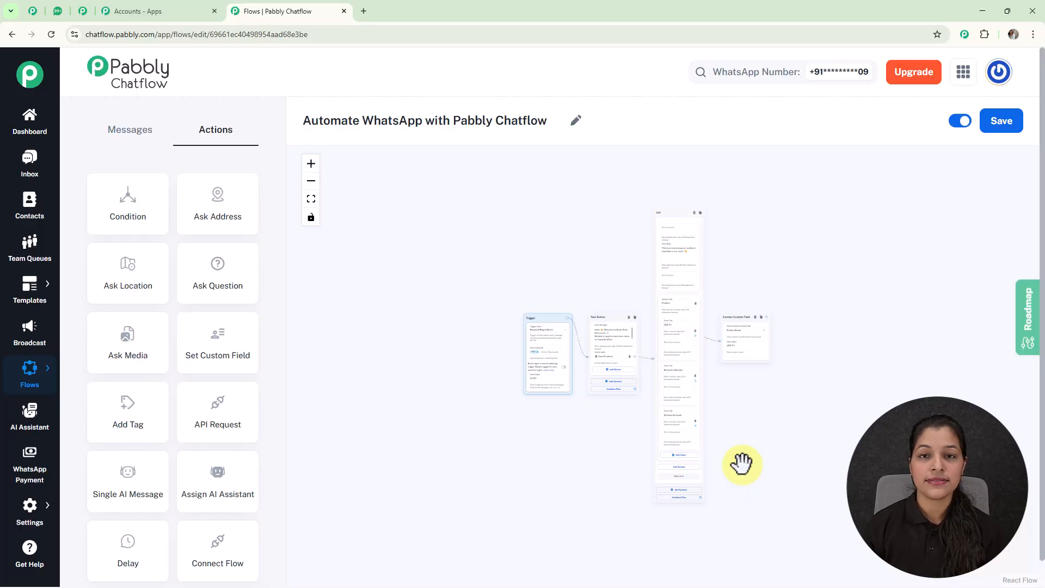
{"action": "scroll", "coordinate": [742, 464], "scroll_direction": "up", "scroll_amount": 5}
{"action": "scroll", "coordinate": [856, 314], "scroll_direction": "down", "scroll_amount": 4}
{"action": "left_click_drag", "start_coordinate": [857, 314], "coordinate": [731, 332]}
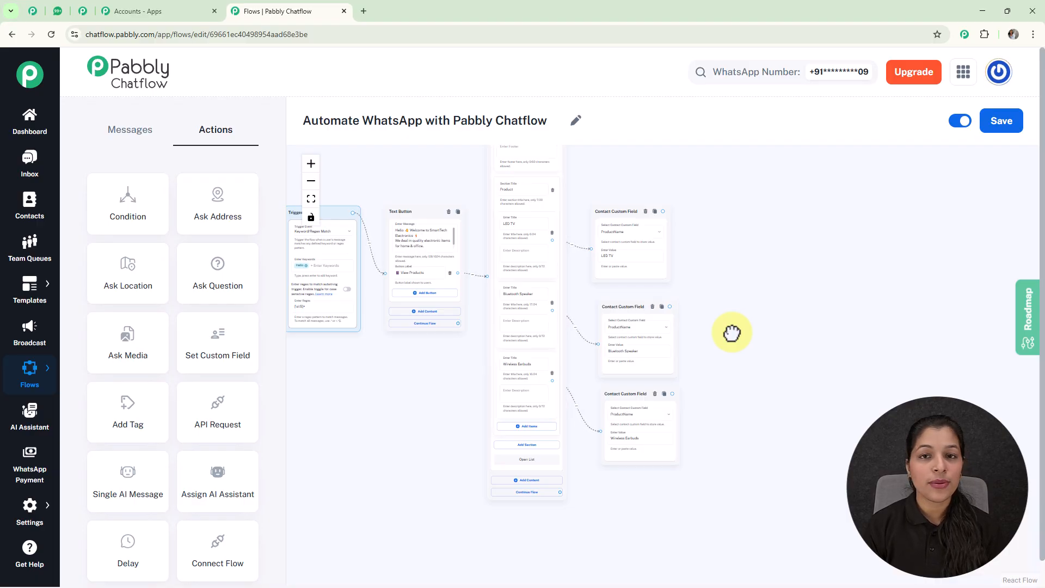
{"action": "scroll", "coordinate": [732, 332], "scroll_direction": "up", "scroll_amount": 5}
{"action": "left_click_drag", "start_coordinate": [707, 336], "coordinate": [712, 479]}
{"action": "left_click_drag", "start_coordinate": [587, 212], "coordinate": [687, 262]}
{"action": "scroll", "coordinate": [665, 326], "scroll_direction": "up", "scroll_amount": 3}
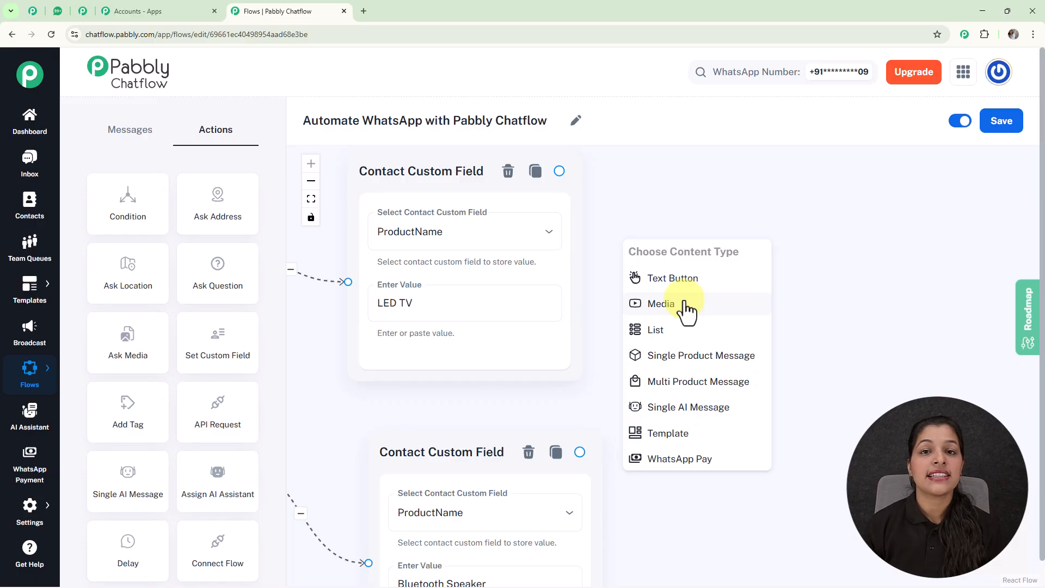
{"action": "left_click", "coordinate": [687, 311]}
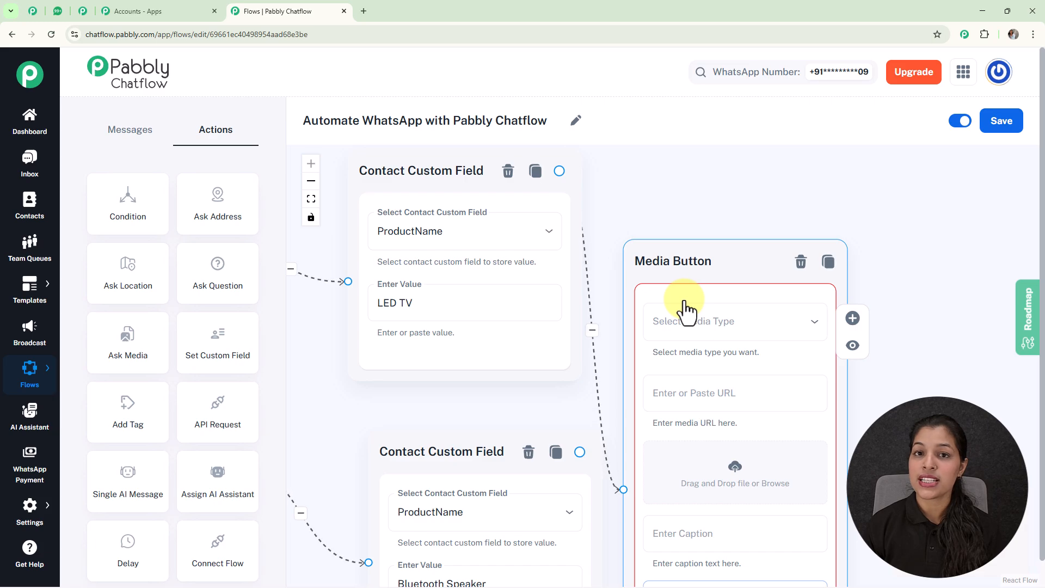
Step: Position the Media Button node above the LED TV custom field node's level and set its media type to Image
{"action": "scroll", "coordinate": [685, 302], "scroll_direction": "down", "scroll_amount": 3}
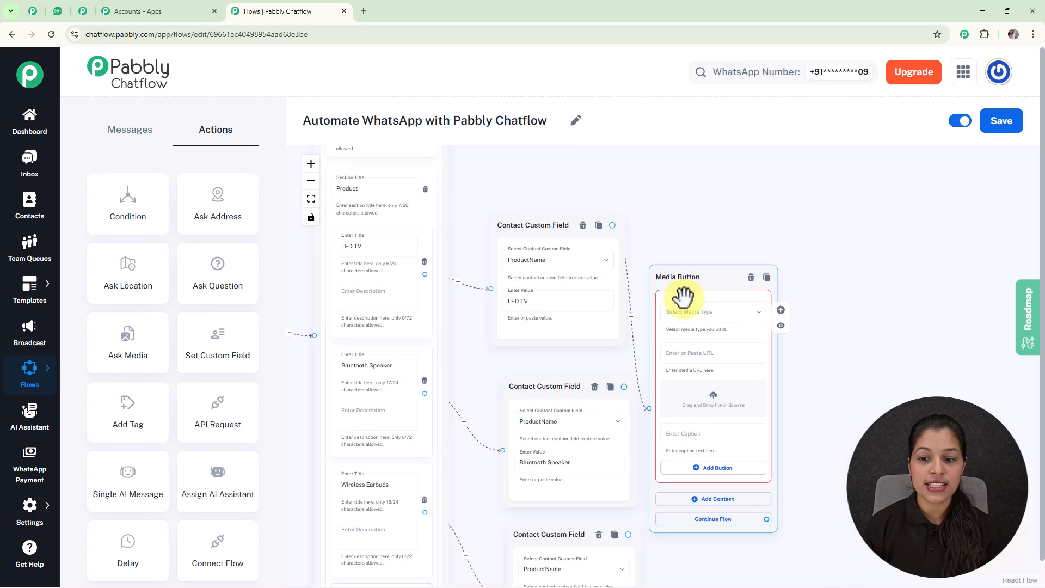
{"action": "left_click_drag", "start_coordinate": [684, 267], "coordinate": [655, 154]}
{"action": "left_click", "coordinate": [692, 185]}
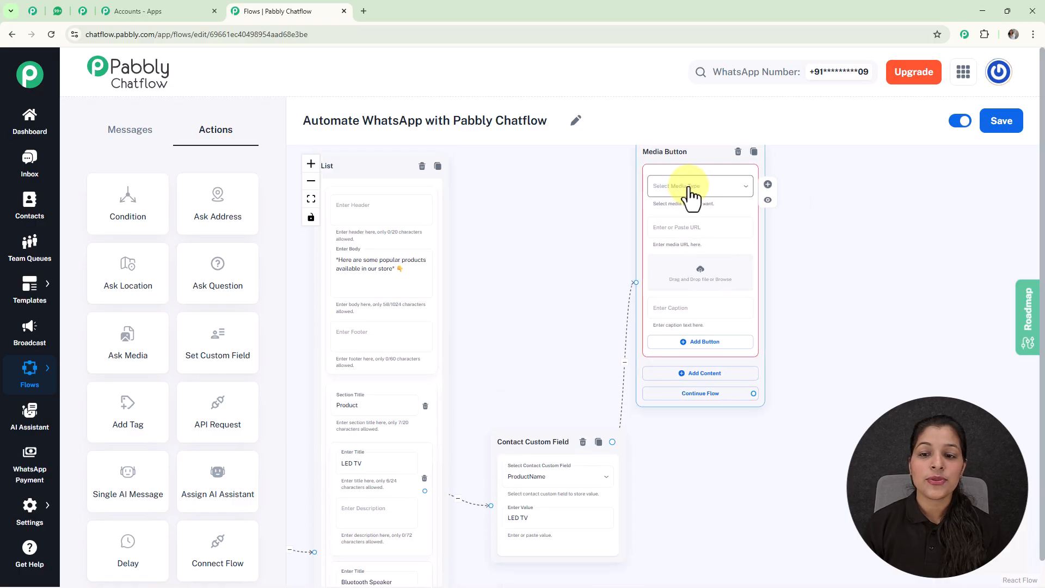
{"action": "left_click", "coordinate": [654, 218]}
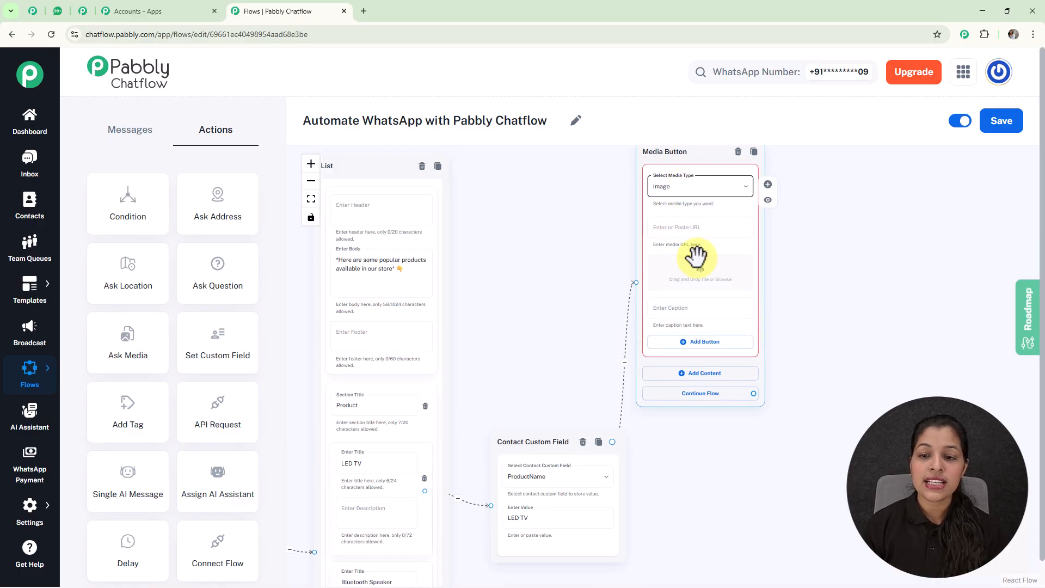
Step: Insert LED.jpg from the media library as the Media Button node's image
{"action": "scroll", "coordinate": [696, 256], "scroll_direction": "up", "scroll_amount": 3}
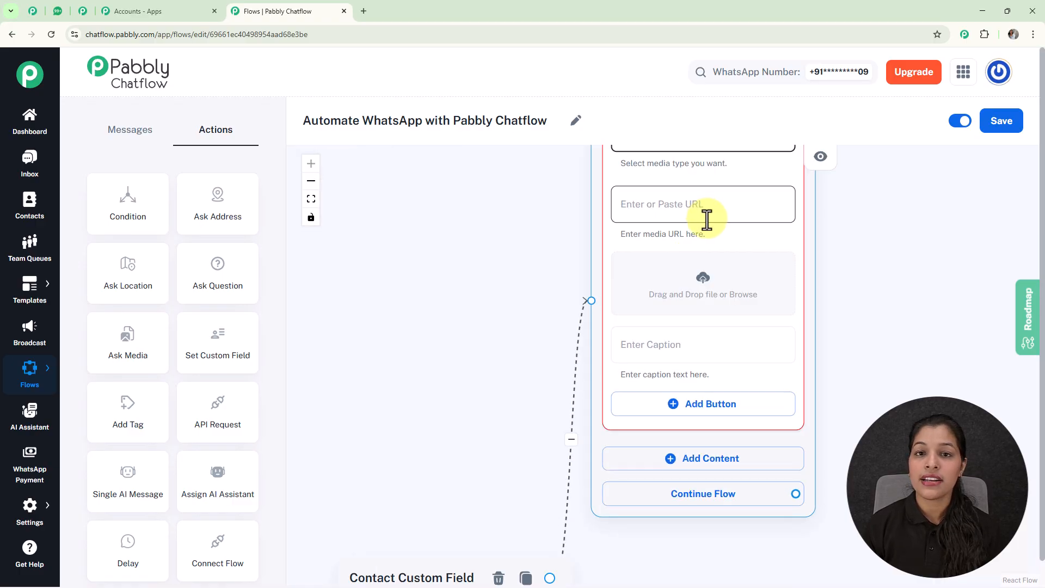
{"action": "left_click", "coordinate": [702, 279]}
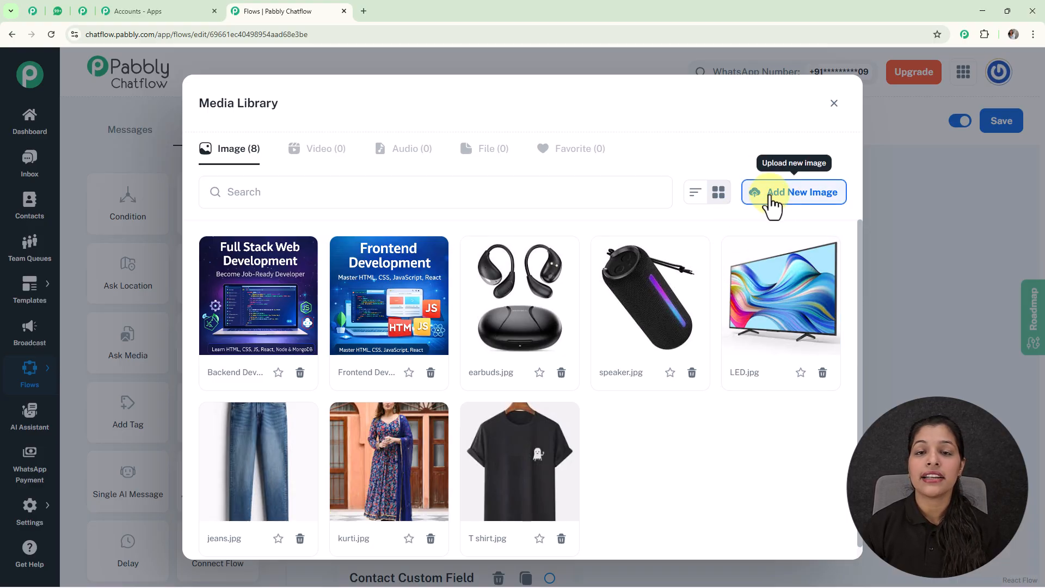
{"action": "scroll", "coordinate": [576, 400], "scroll_direction": "down", "scroll_amount": 1}
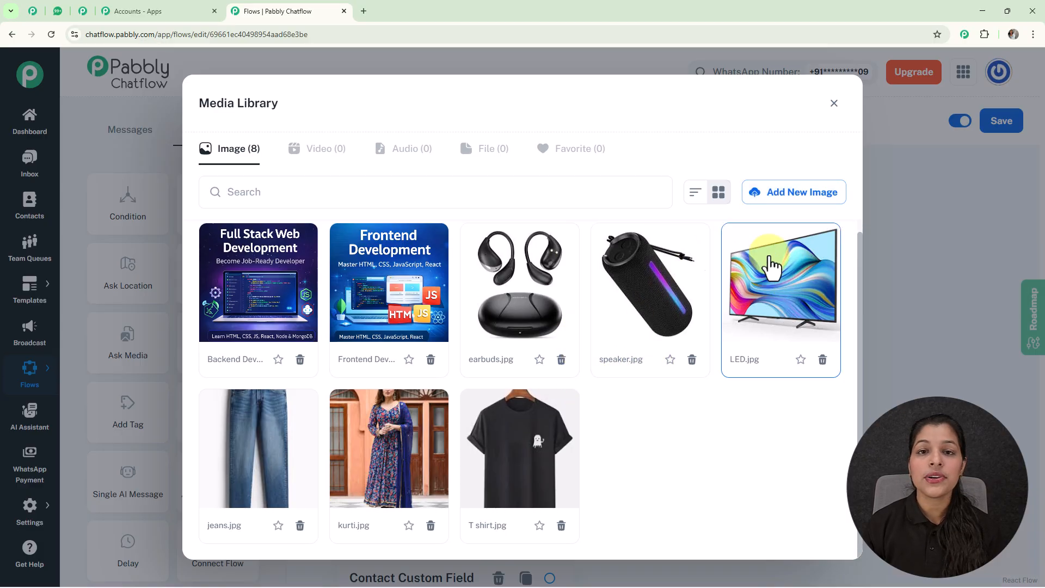
{"action": "left_click", "coordinate": [793, 321]}
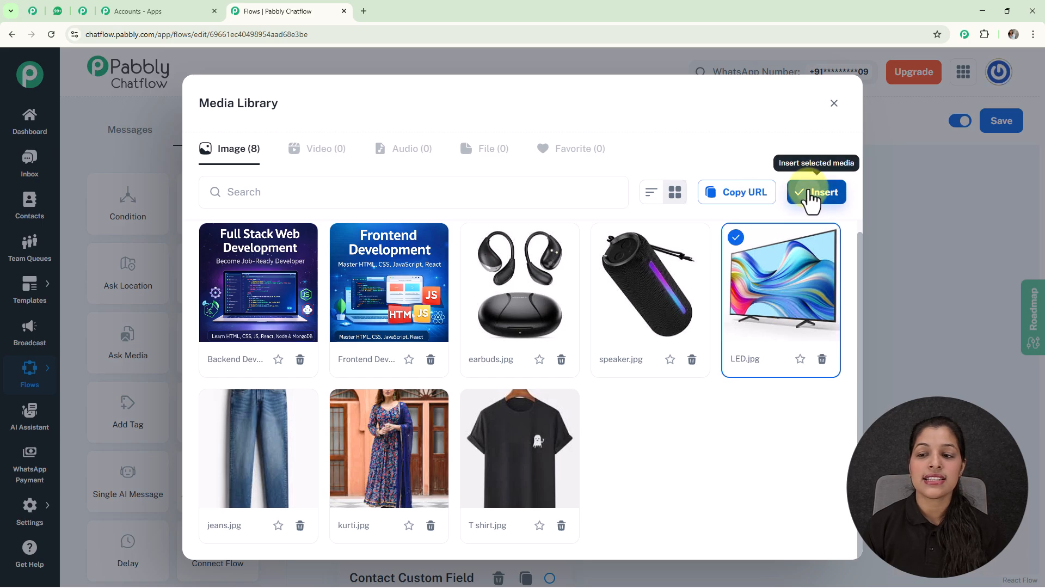
{"action": "left_click", "coordinate": [809, 194]}
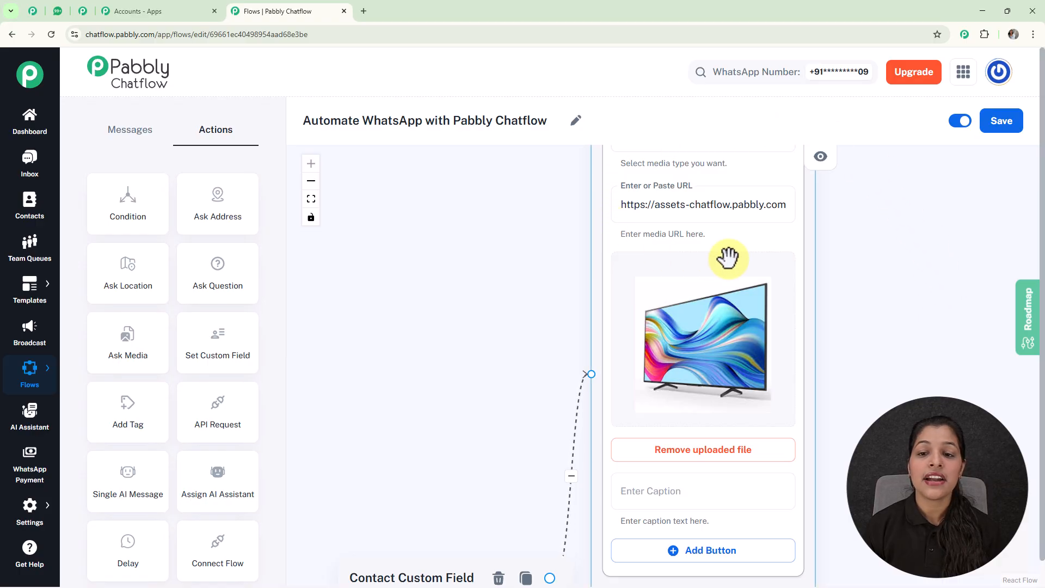
Step: Set the TV image's caption to "LED TV – ₹18,999"
{"action": "scroll", "coordinate": [851, 273], "scroll_direction": "down", "scroll_amount": 4}
{"action": "left_click", "coordinate": [678, 280]}
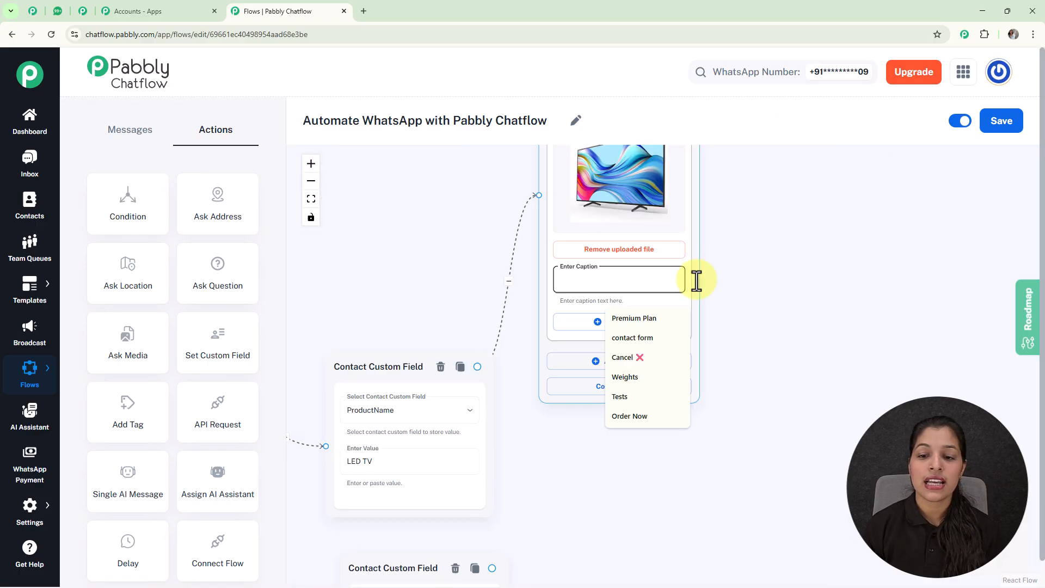
{"action": "left_click", "coordinate": [746, 282]}
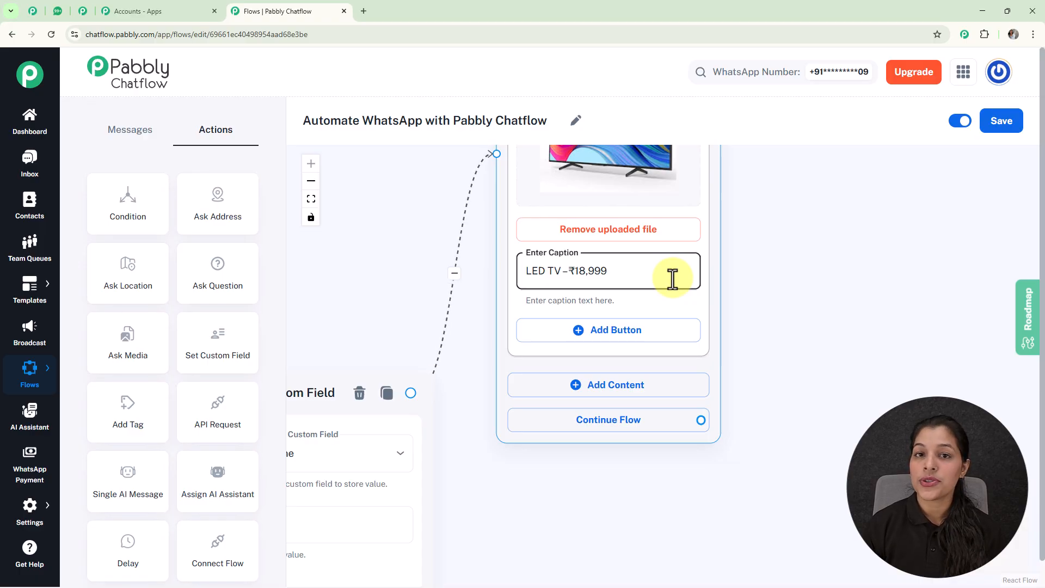
Step: Add an "Order Now" button to the LED TV Media Button node
{"action": "left_click", "coordinate": [595, 339]}
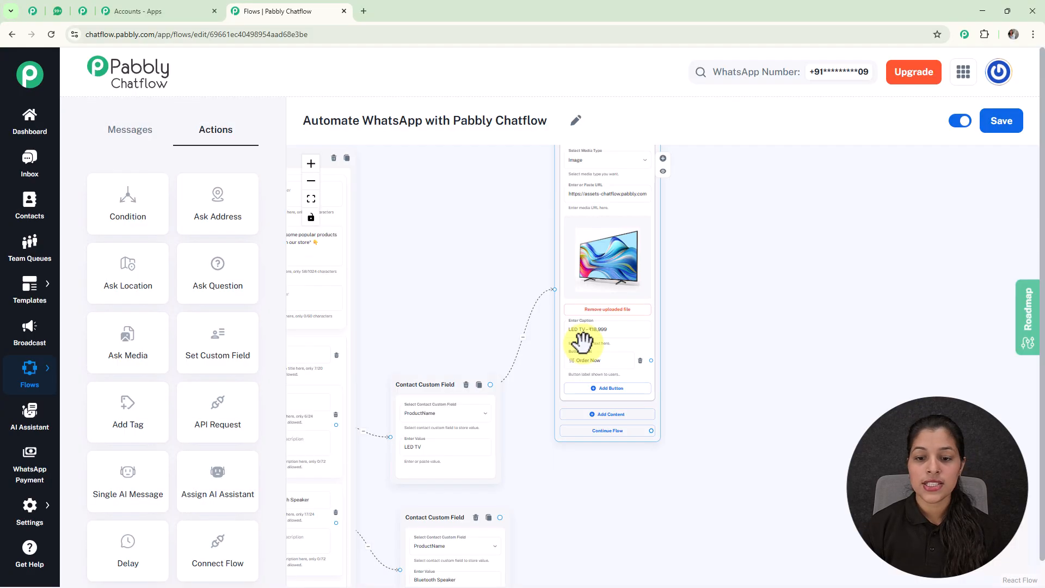
{"action": "left_click_drag", "start_coordinate": [827, 350], "coordinate": [811, 288]}
{"action": "scroll", "coordinate": [744, 349], "scroll_direction": "down", "scroll_amount": 5}
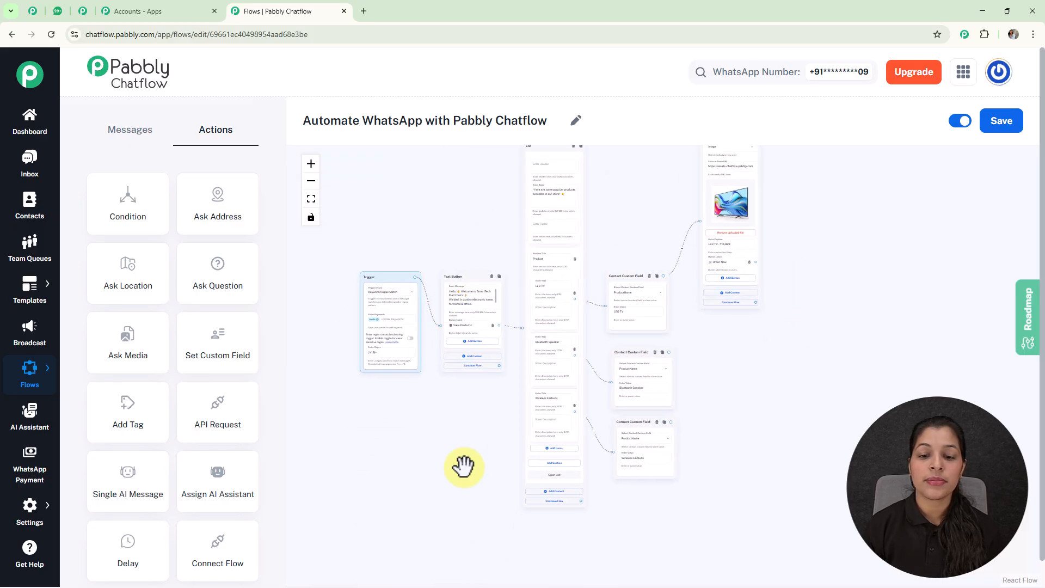
Step: Examine the Media Button nodes for the Bluetooth Speaker and Wireless Earbuds, including their captions, Order Now buttons and incoming connections
{"action": "left_click", "coordinate": [674, 431]}
{"action": "left_click", "coordinate": [759, 421]}
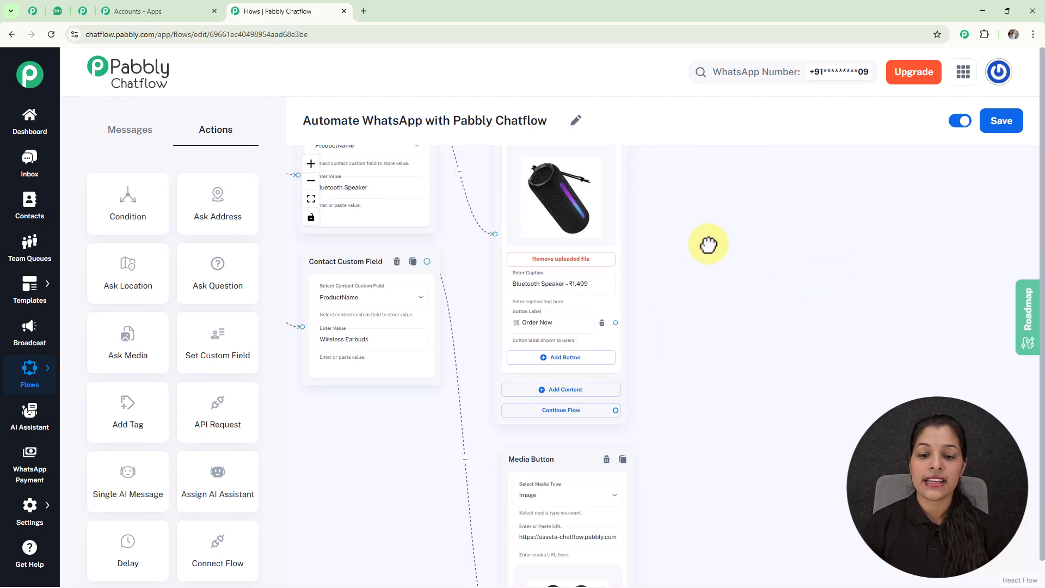
{"action": "left_click_drag", "start_coordinate": [709, 245], "coordinate": [702, 215]}
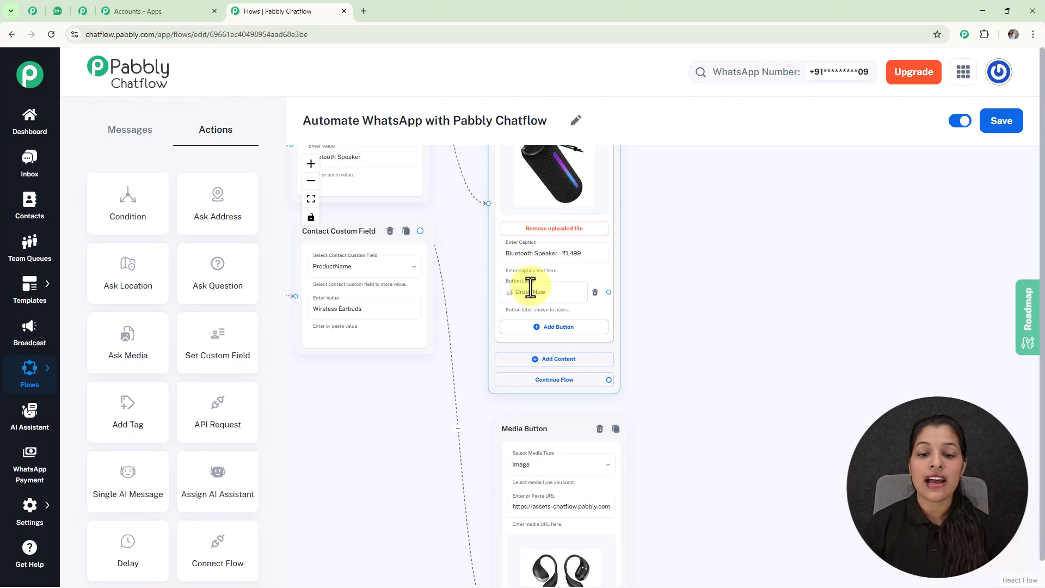
{"action": "scroll", "coordinate": [530, 287], "scroll_direction": "down", "scroll_amount": 2}
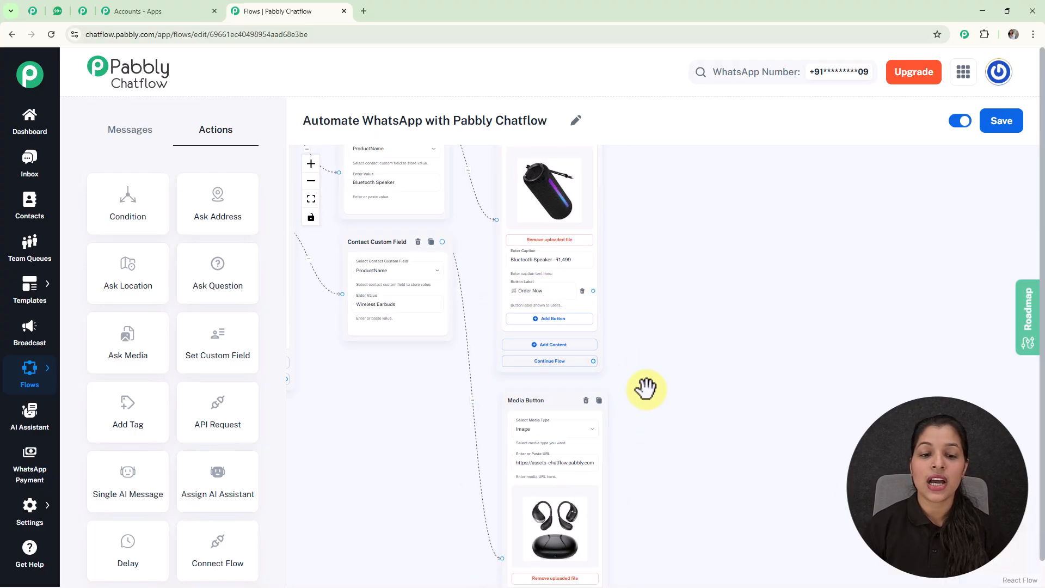
{"action": "scroll", "coordinate": [635, 374], "scroll_direction": "down", "scroll_amount": 3}
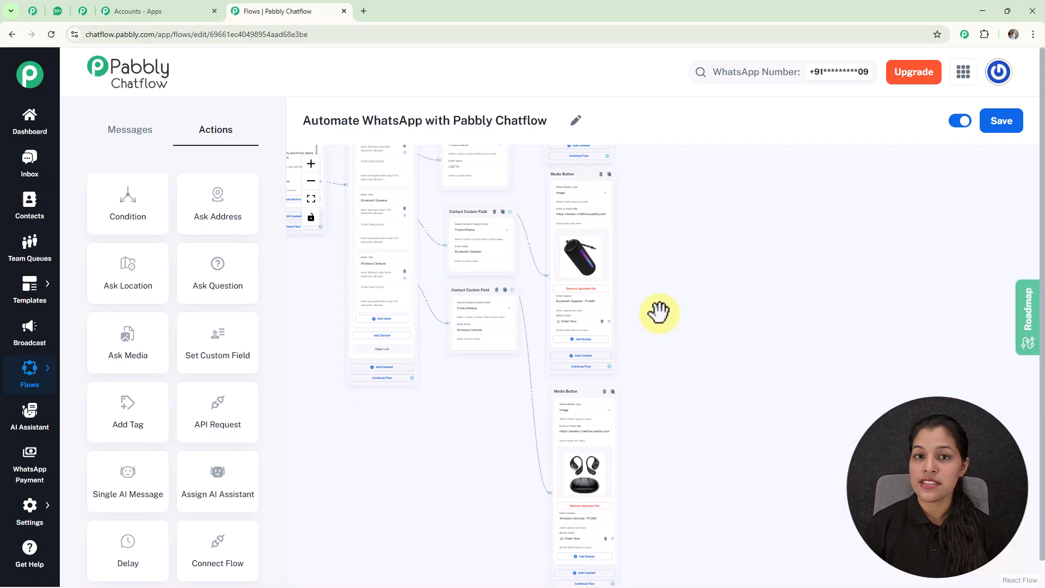
{"action": "left_click_drag", "start_coordinate": [660, 310], "coordinate": [662, 363]}
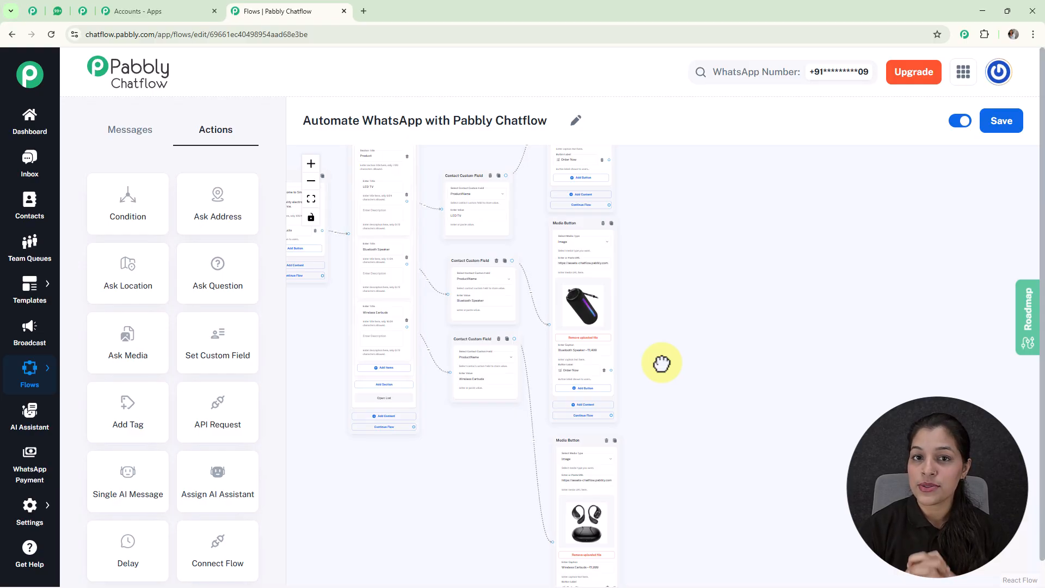
Step: Add an Ask Question node beside the Media Button nodes and connect all three products' Order Now buttons to it
{"action": "scroll", "coordinate": [682, 280], "scroll_direction": "down", "scroll_amount": 2}
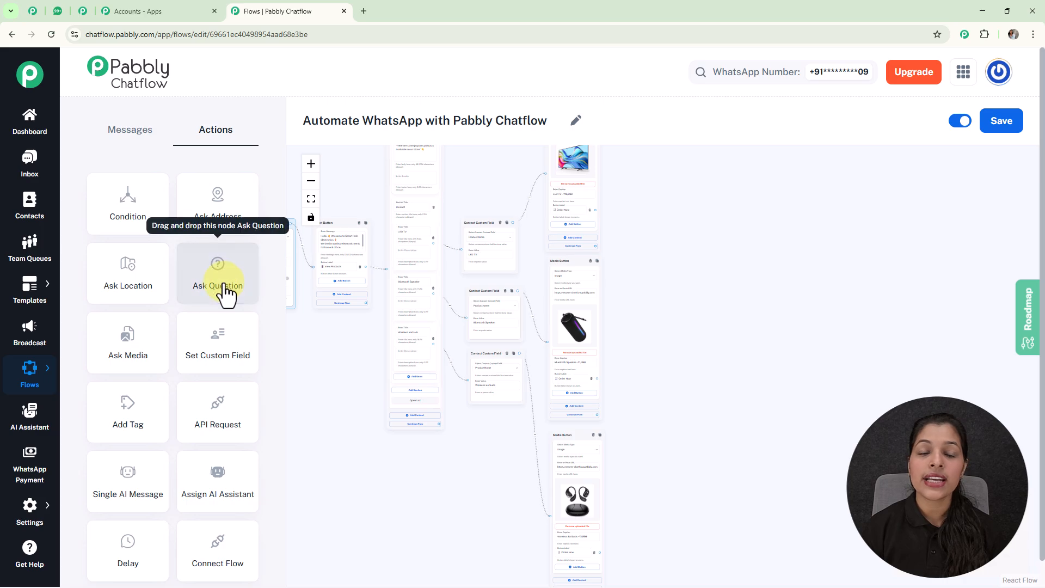
{"action": "left_click_drag", "start_coordinate": [223, 288], "coordinate": [693, 284]}
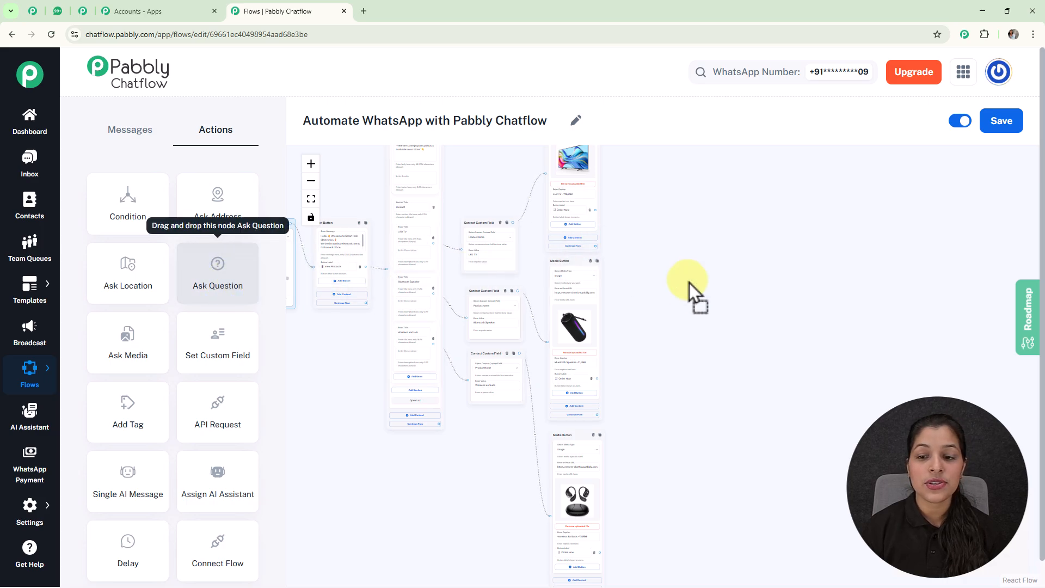
{"action": "scroll", "coordinate": [642, 263], "scroll_direction": "up", "scroll_amount": 3}
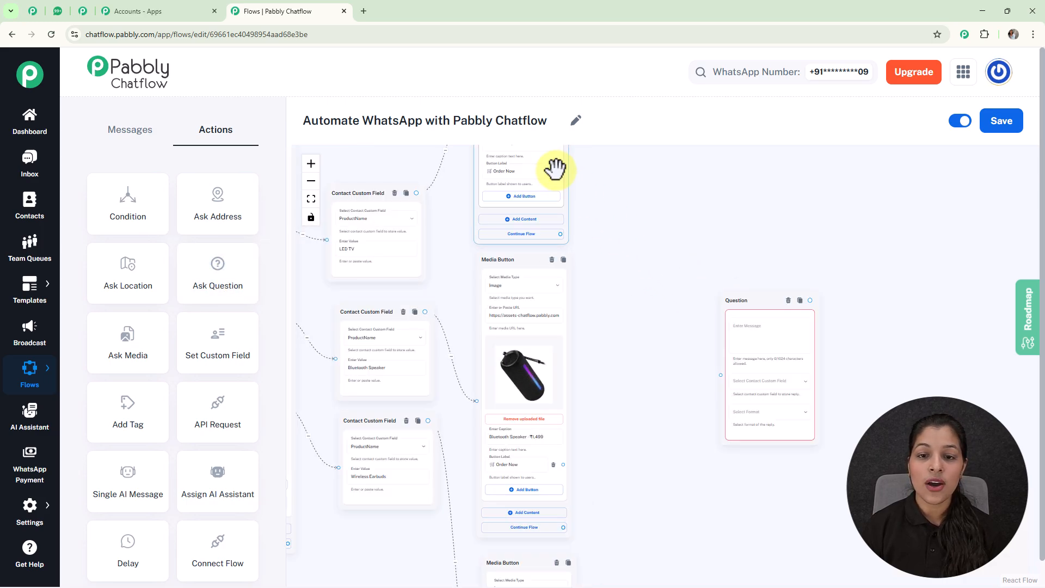
{"action": "left_click_drag", "start_coordinate": [560, 171], "coordinate": [721, 375]}
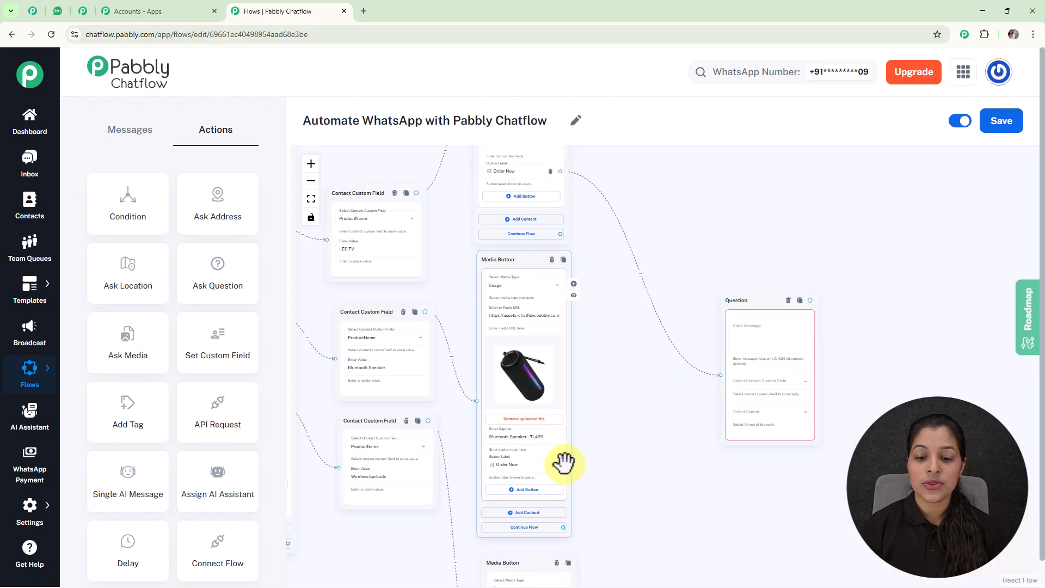
{"action": "left_click_drag", "start_coordinate": [564, 465], "coordinate": [721, 375]}
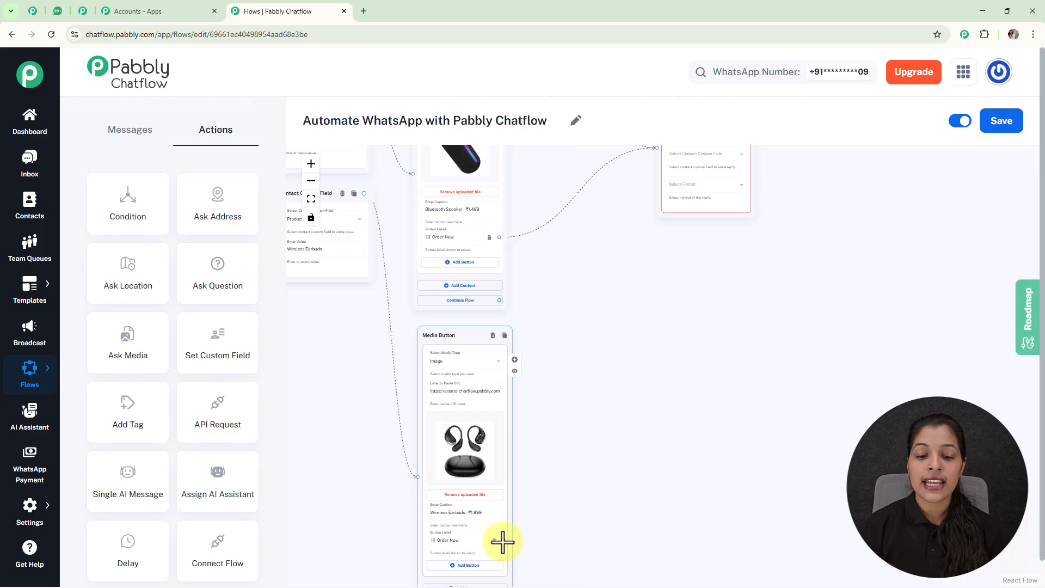
{"action": "left_click_drag", "start_coordinate": [504, 540], "coordinate": [660, 246]}
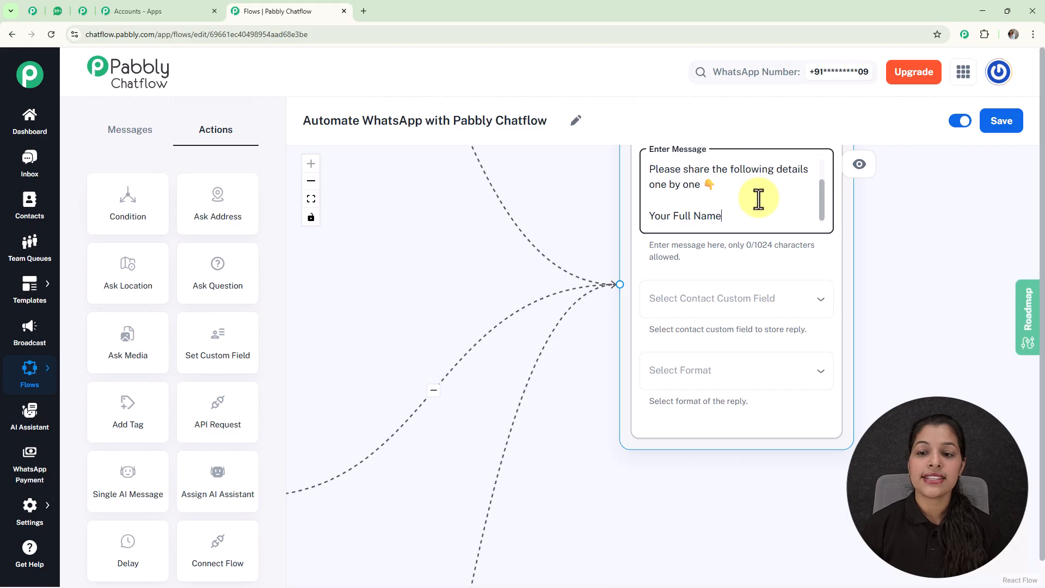
Step: Store the full-name question's reply in the FullName contact custom field and set its reply format to Any
{"action": "scroll", "coordinate": [758, 199], "scroll_direction": "down", "scroll_amount": 2}
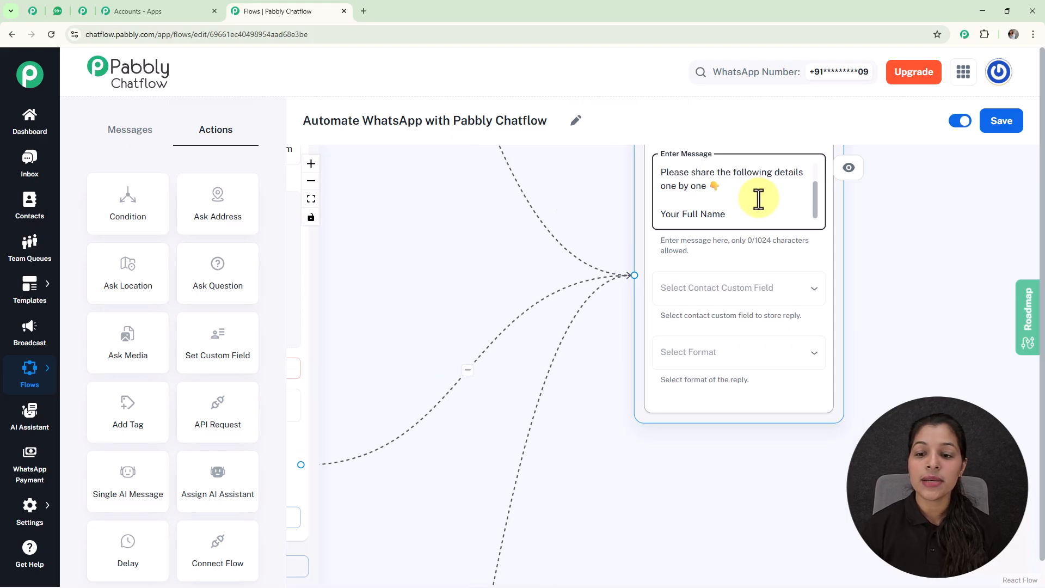
{"action": "left_click", "coordinate": [762, 295]}
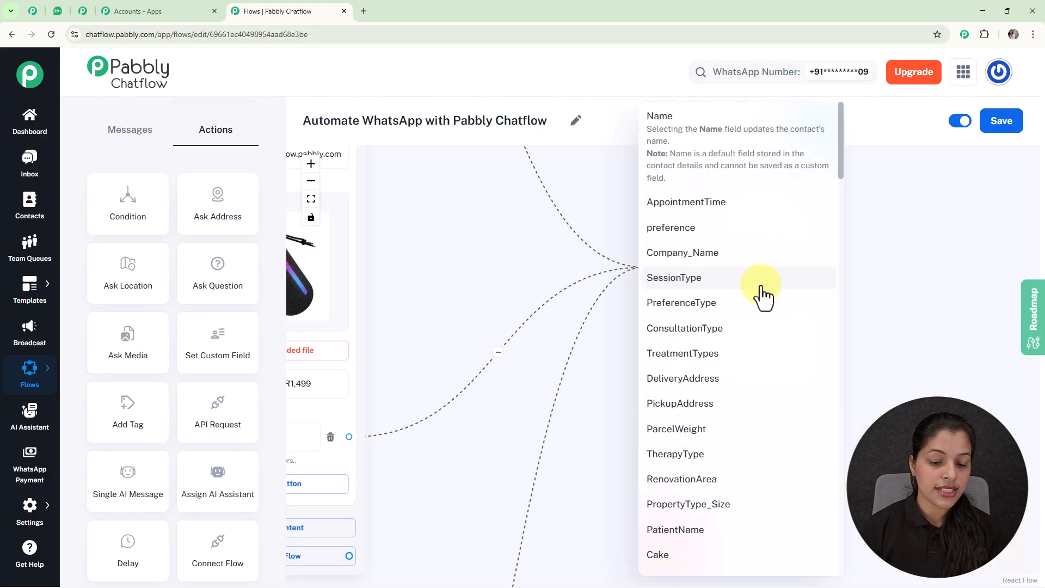
{"action": "scroll", "coordinate": [763, 295], "scroll_direction": "down", "scroll_amount": 5}
{"action": "left_click", "coordinate": [677, 342]}
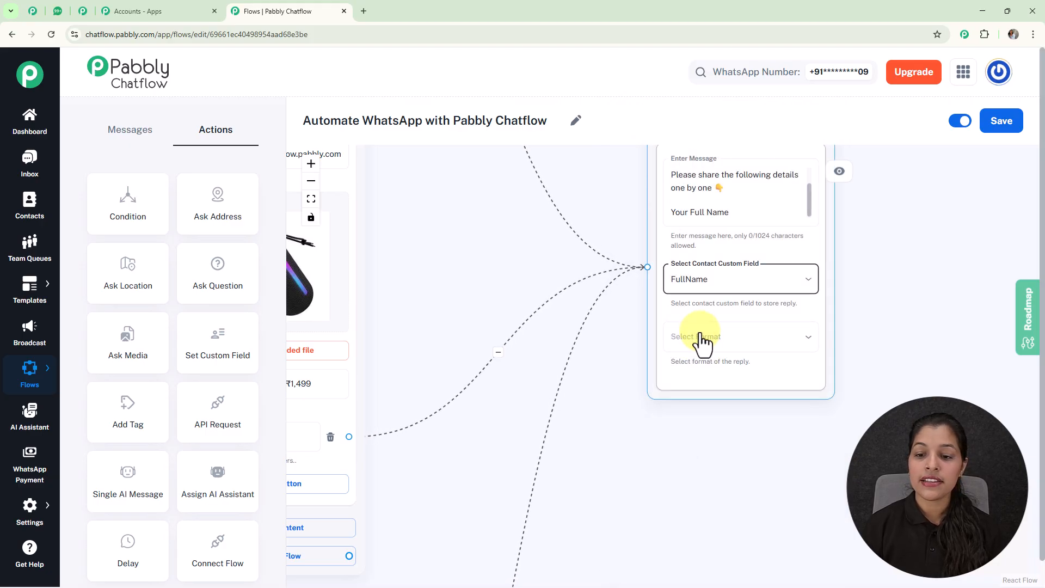
{"action": "left_click", "coordinate": [698, 340]}
{"action": "left_click", "coordinate": [657, 366]}
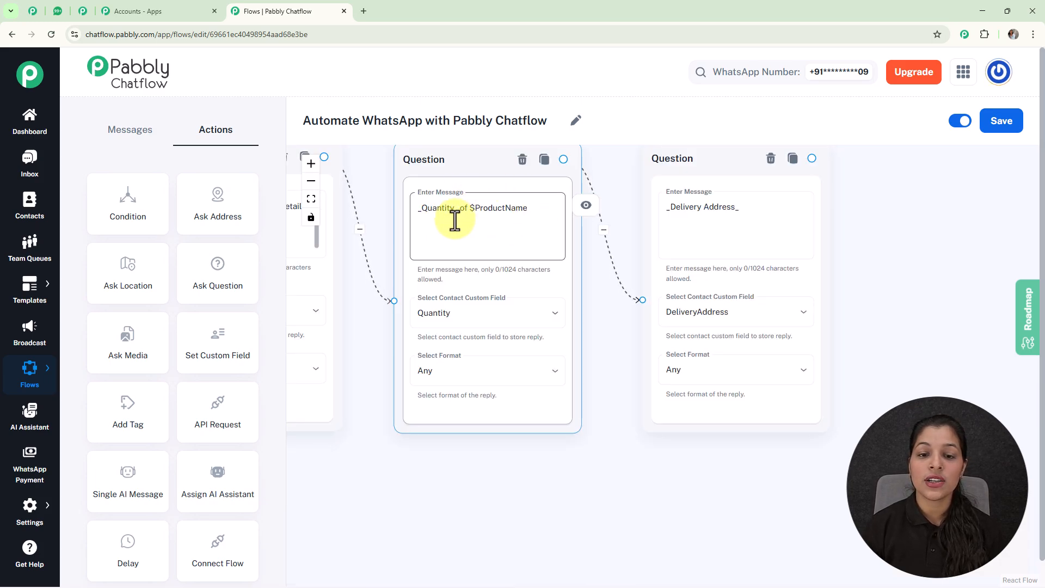
Step: Examine the Quantity and Delivery Address questions and how $ProductName relates to the product custom field nodes
{"action": "scroll", "coordinate": [473, 215], "scroll_direction": "up", "scroll_amount": 2}
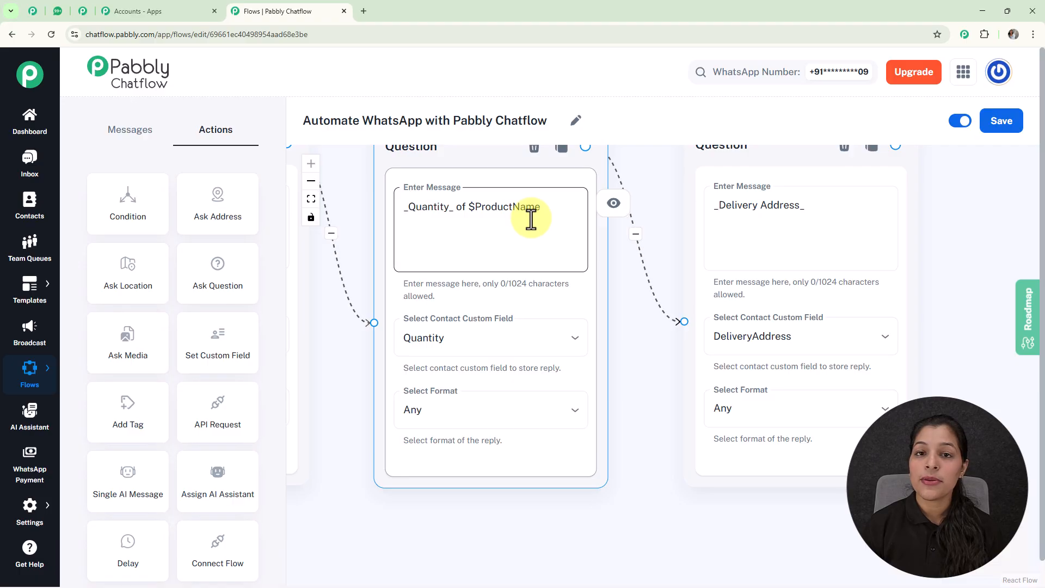
{"action": "scroll", "coordinate": [531, 219], "scroll_direction": "down", "scroll_amount": 1}
{"action": "scroll", "coordinate": [531, 218], "scroll_direction": "down", "scroll_amount": 5}
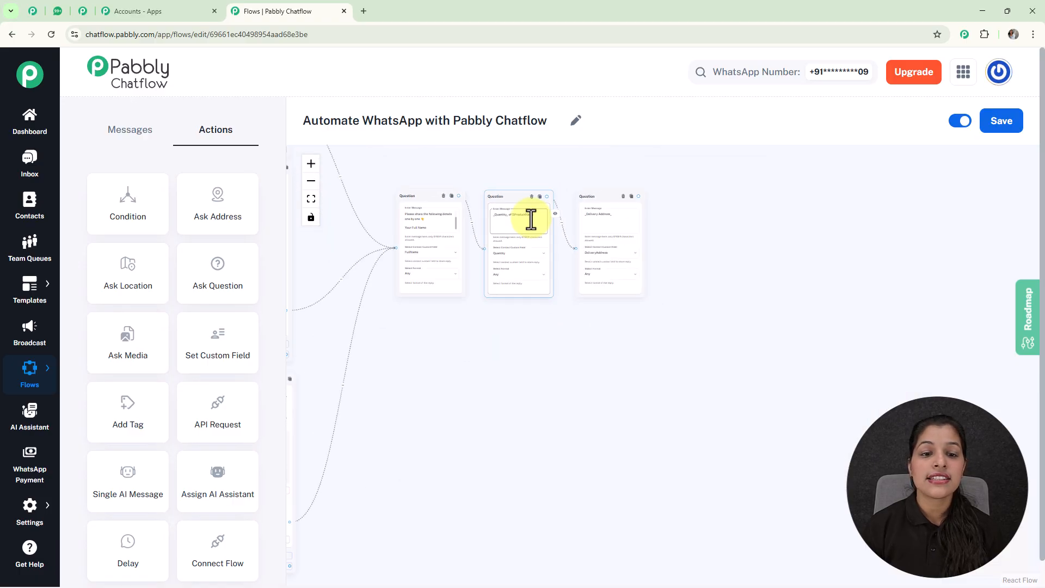
{"action": "left_click_drag", "start_coordinate": [397, 165], "coordinate": [594, 175]}
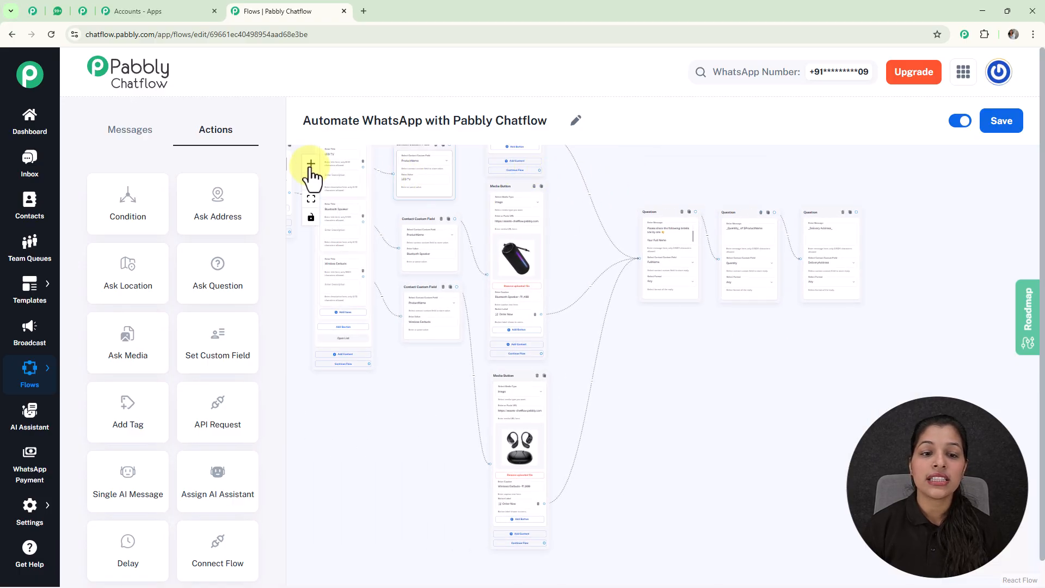
{"action": "left_click", "coordinate": [399, 179]}
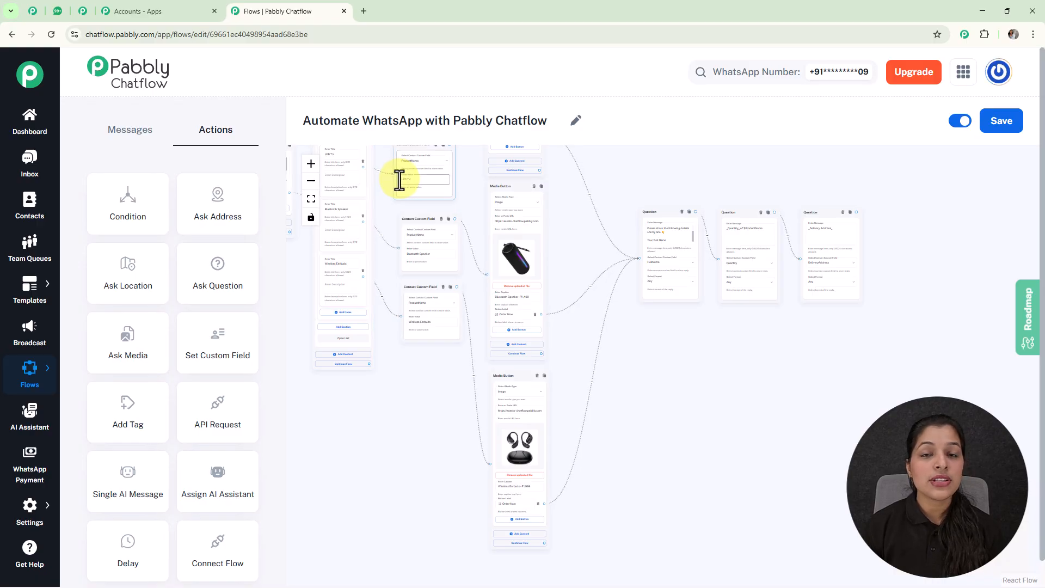
{"action": "scroll", "coordinate": [348, 228], "scroll_direction": "up", "scroll_amount": 5}
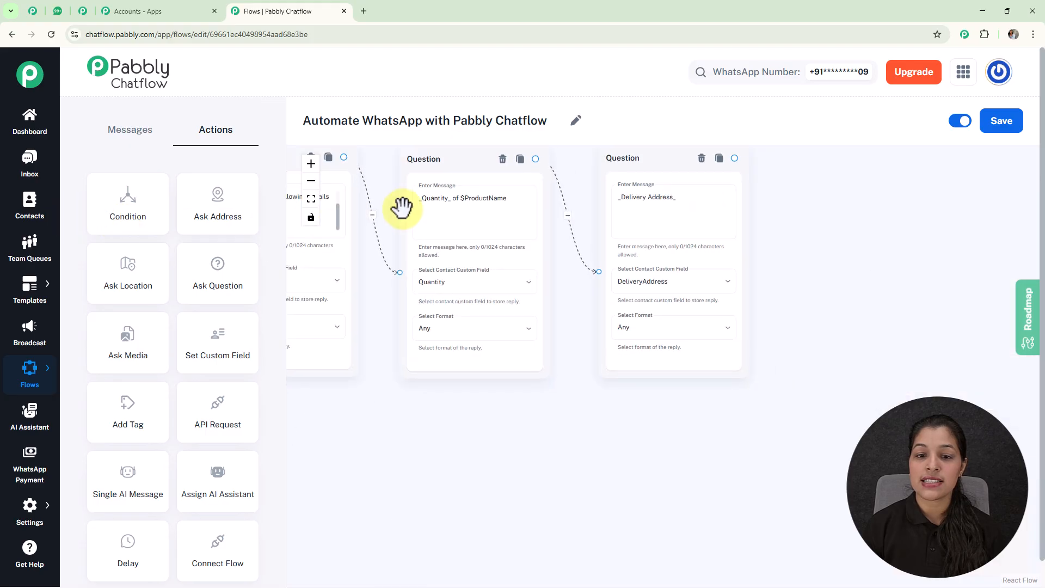
{"action": "left_click", "coordinate": [504, 206]}
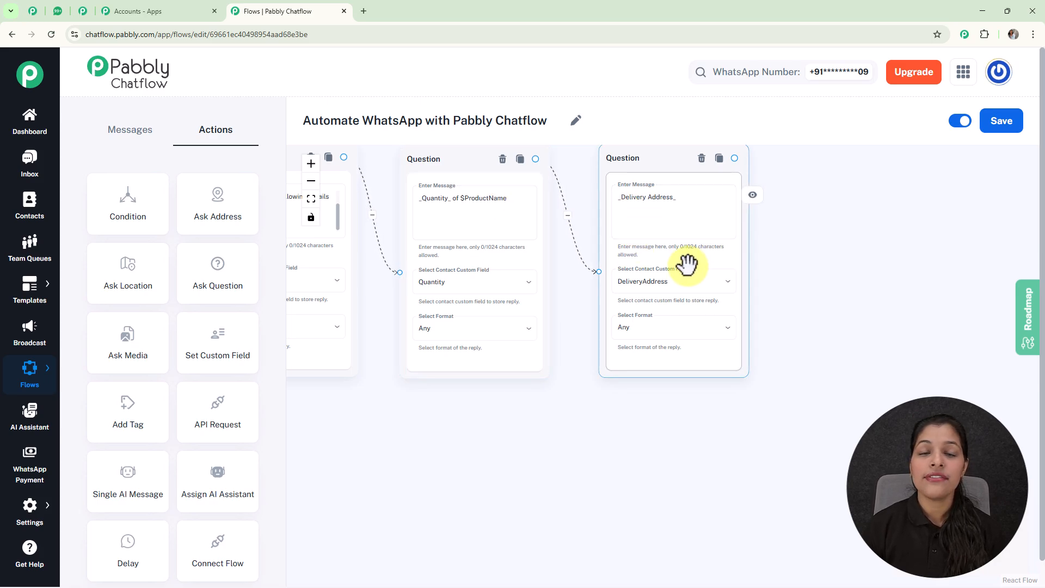
{"action": "scroll", "coordinate": [688, 267], "scroll_direction": "down", "scroll_amount": 6}
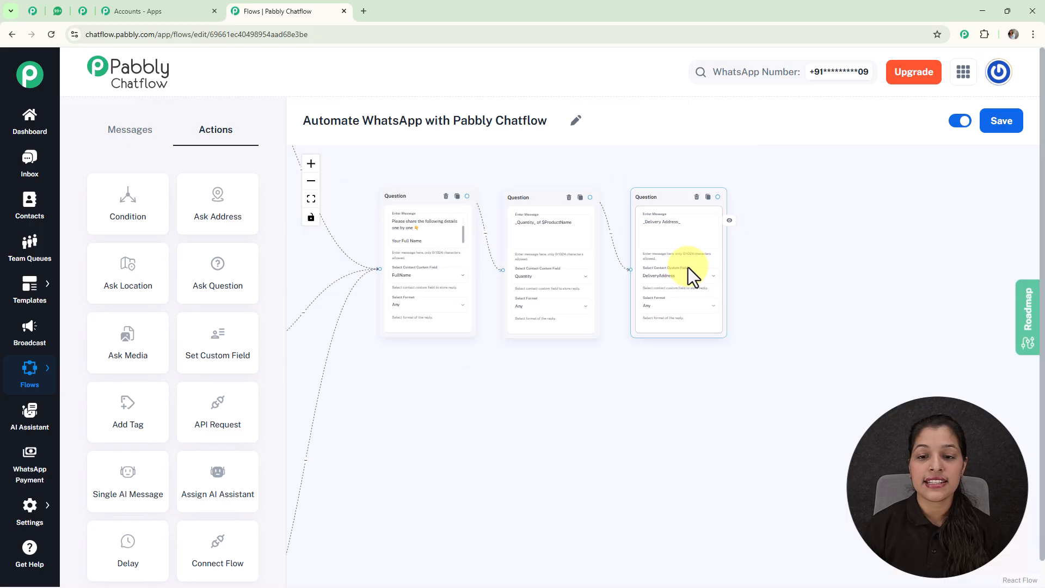
{"action": "left_click_drag", "start_coordinate": [582, 184], "coordinate": [622, 233]}
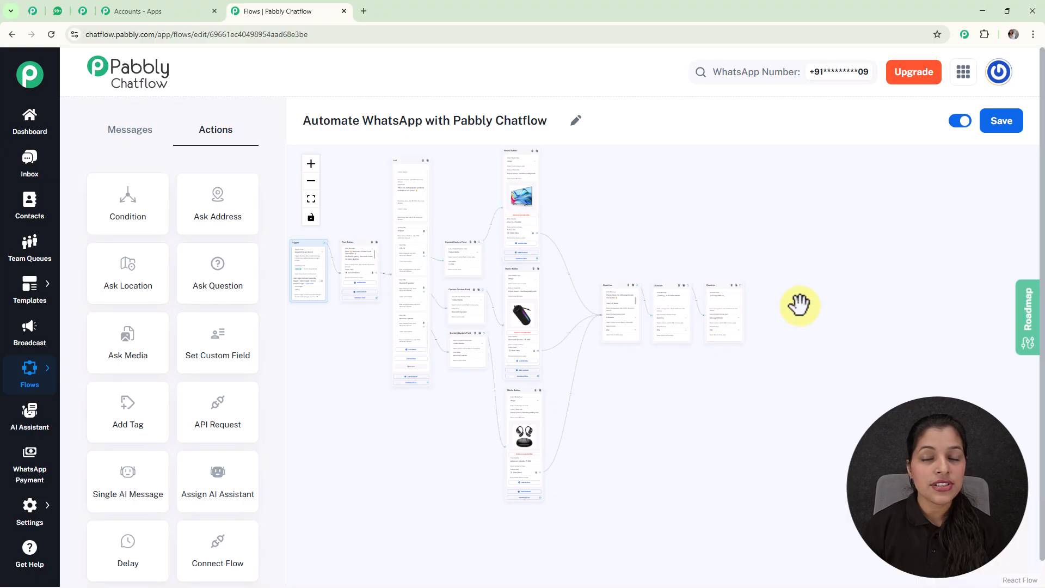
Step: Connect a Text Button message node to the output of the Delivery Address question
{"action": "scroll", "coordinate": [799, 304], "scroll_direction": "up", "scroll_amount": 4}
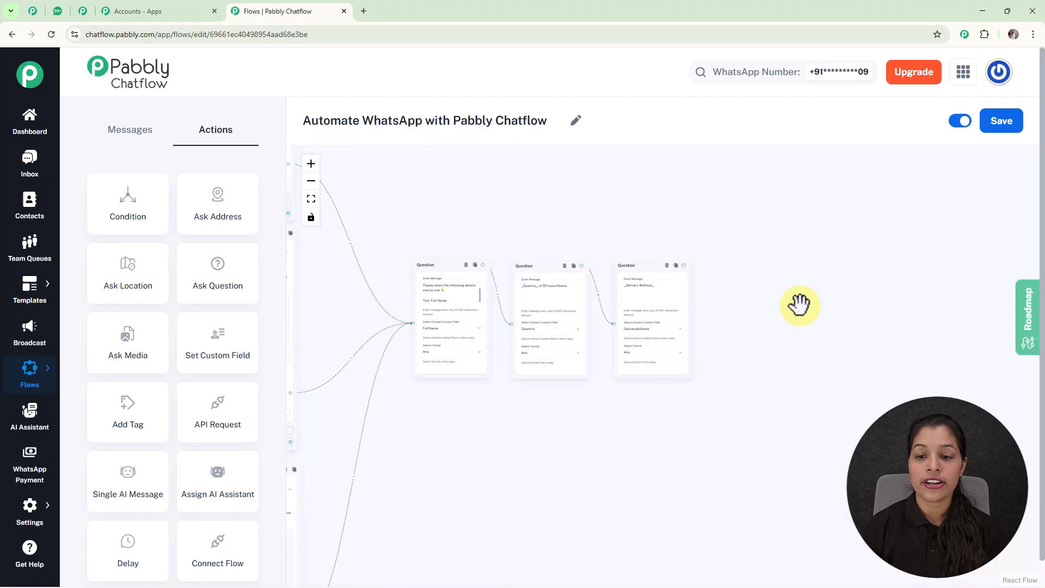
{"action": "scroll", "coordinate": [799, 305], "scroll_direction": "up", "scroll_amount": 3}
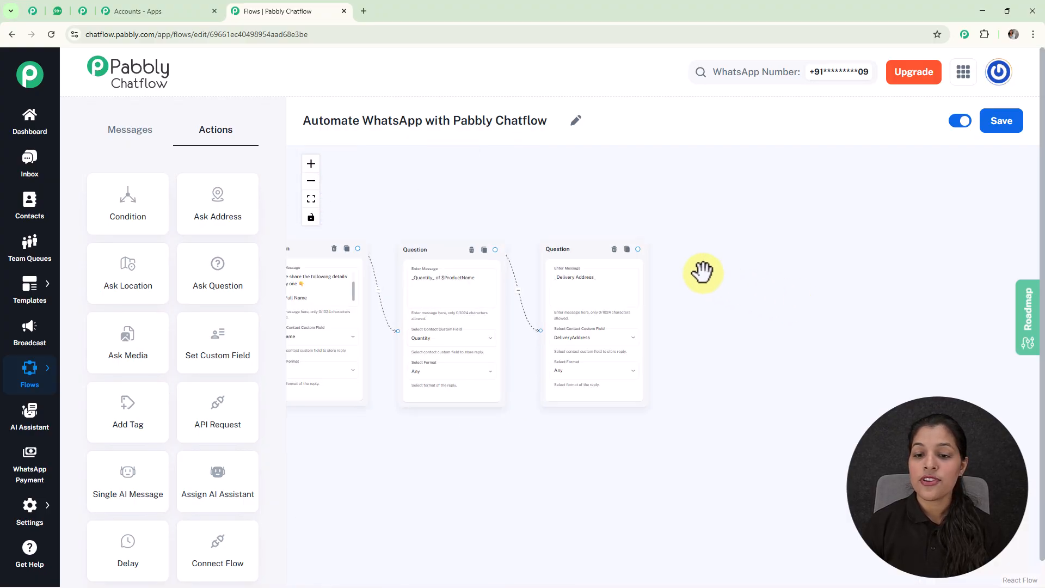
{"action": "left_click_drag", "start_coordinate": [637, 248], "coordinate": [734, 265]}
{"action": "scroll", "coordinate": [738, 337], "scroll_direction": "up", "scroll_amount": 2}
{"action": "left_click", "coordinate": [738, 337]}
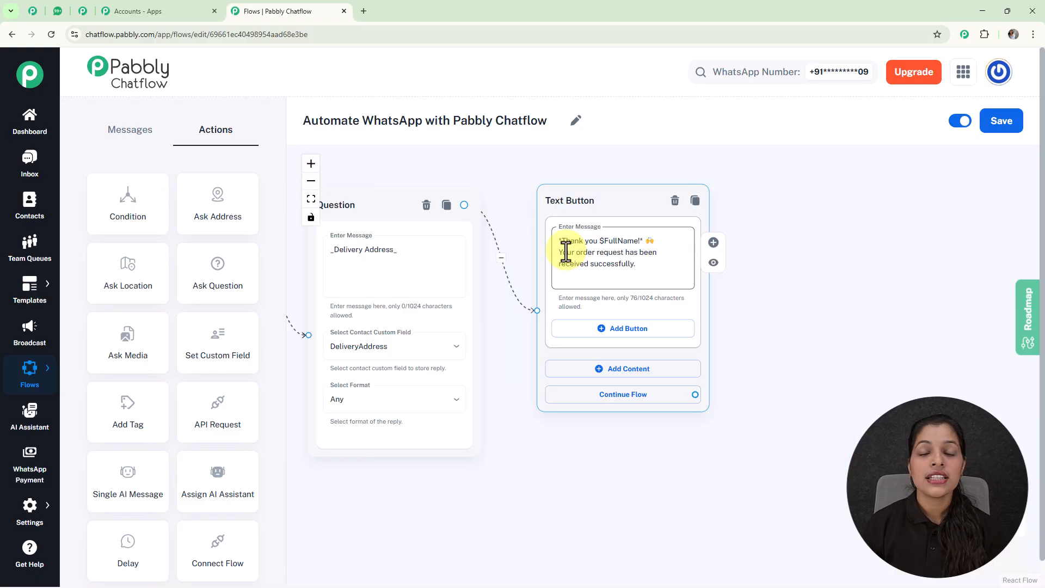
Step: Check the thank-you message and the overall flow layout, and save the flow
{"action": "scroll", "coordinate": [567, 257], "scroll_direction": "up", "scroll_amount": 3}
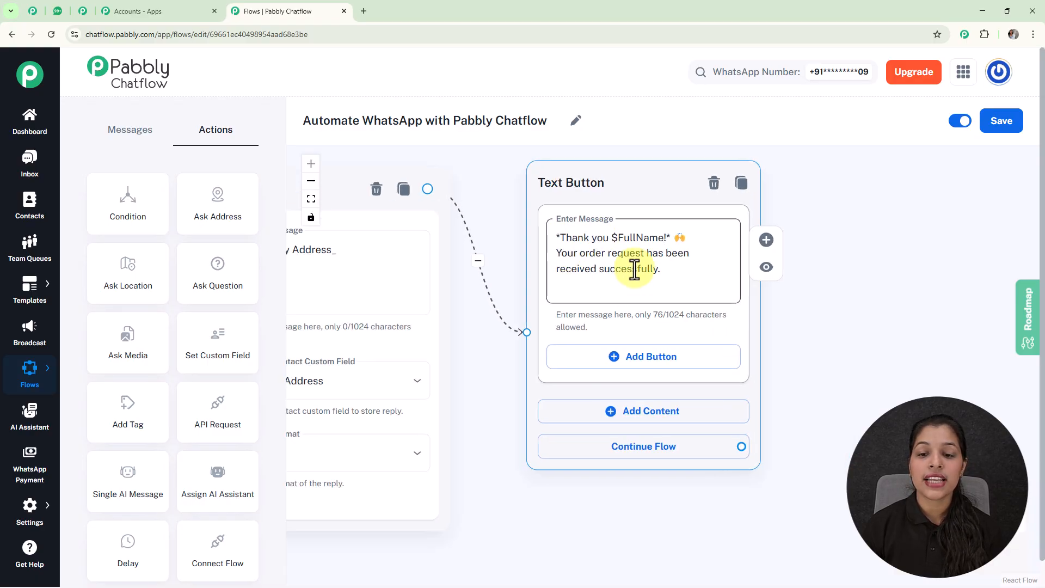
{"action": "scroll", "coordinate": [634, 267], "scroll_direction": "down", "scroll_amount": 6}
{"action": "left_click_drag", "start_coordinate": [525, 184], "coordinate": [706, 265]}
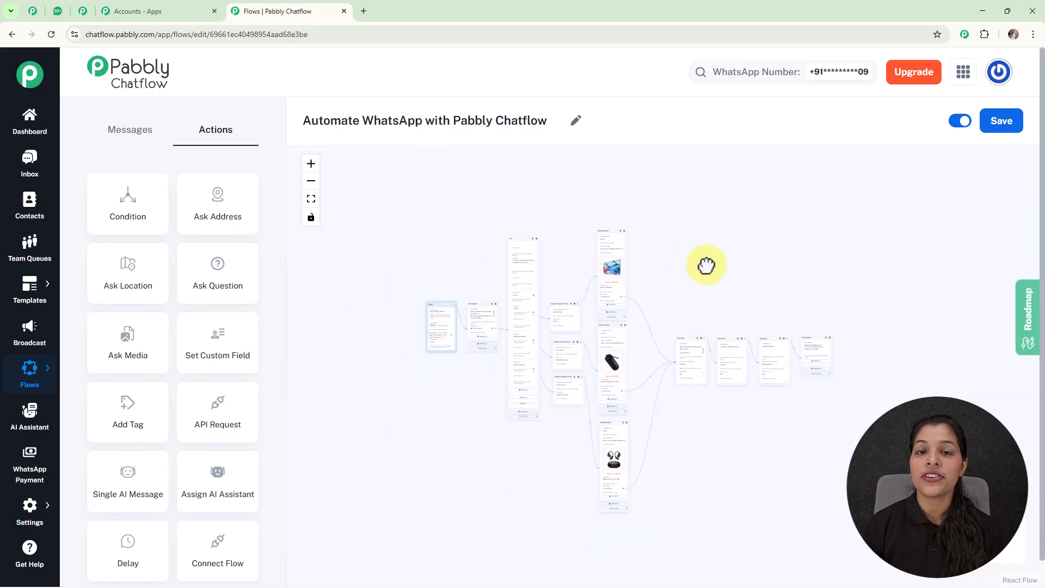
{"action": "left_click", "coordinate": [1008, 129]}
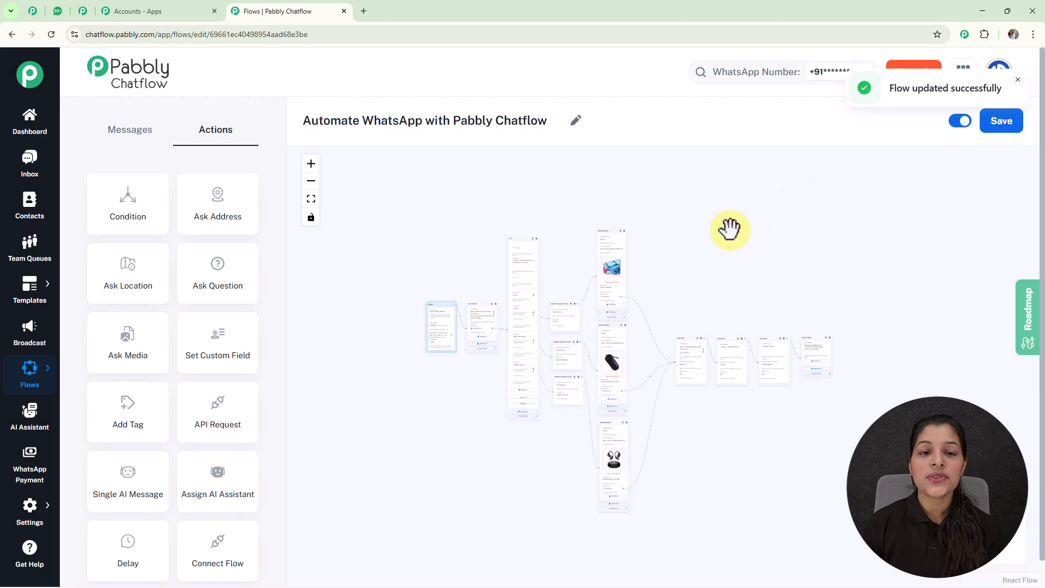
Step: Return to the flows list, view the share link of the "Automate WhatsApp with Pabbly Chatflow" flow, and close it
{"action": "scroll", "coordinate": [723, 238], "scroll_direction": "up", "scroll_amount": 4}
{"action": "left_click_drag", "start_coordinate": [719, 250], "coordinate": [789, 203]}
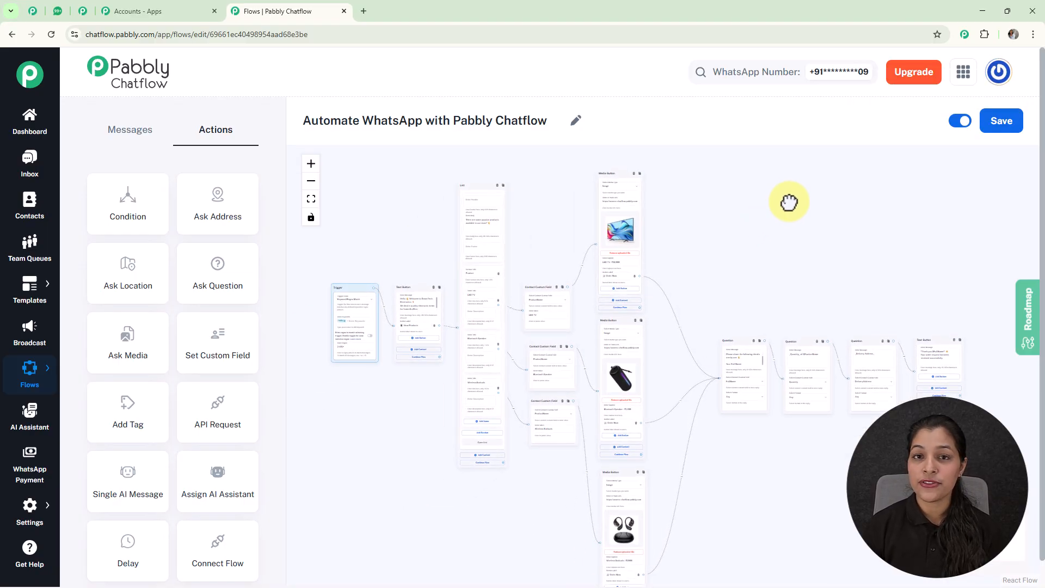
{"action": "mouse_move", "coordinate": [31, 373]}
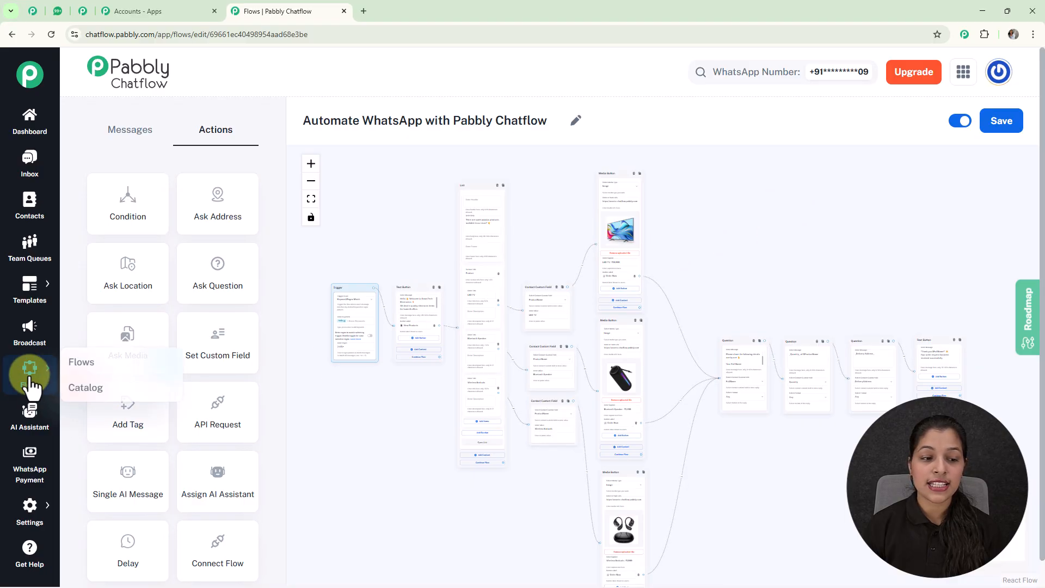
{"action": "left_click", "coordinate": [90, 373]}
{"action": "scroll", "coordinate": [569, 334], "scroll_direction": "down", "scroll_amount": 5}
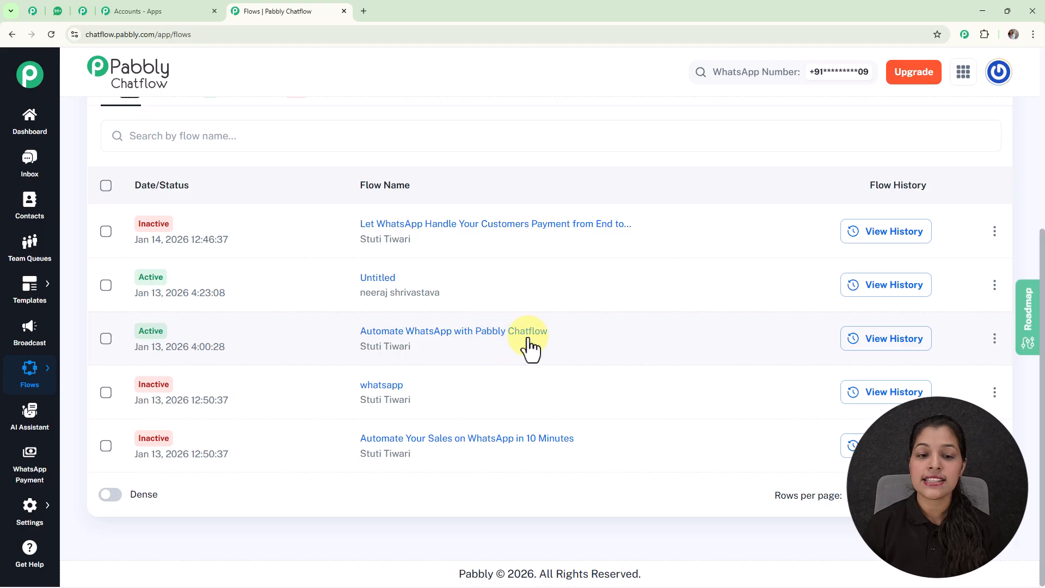
{"action": "left_click", "coordinate": [995, 343]}
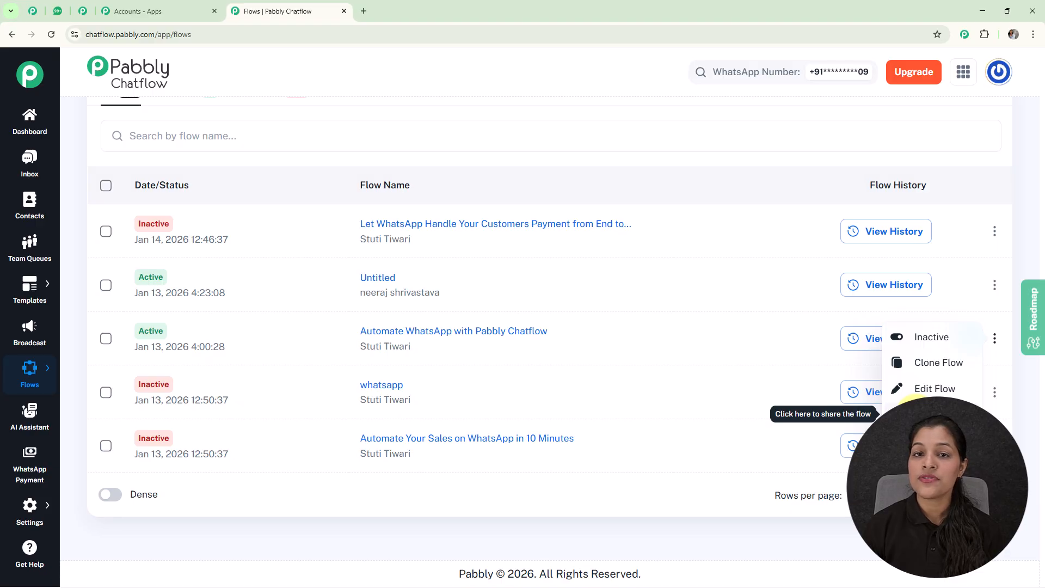
{"action": "left_click", "coordinate": [925, 413]}
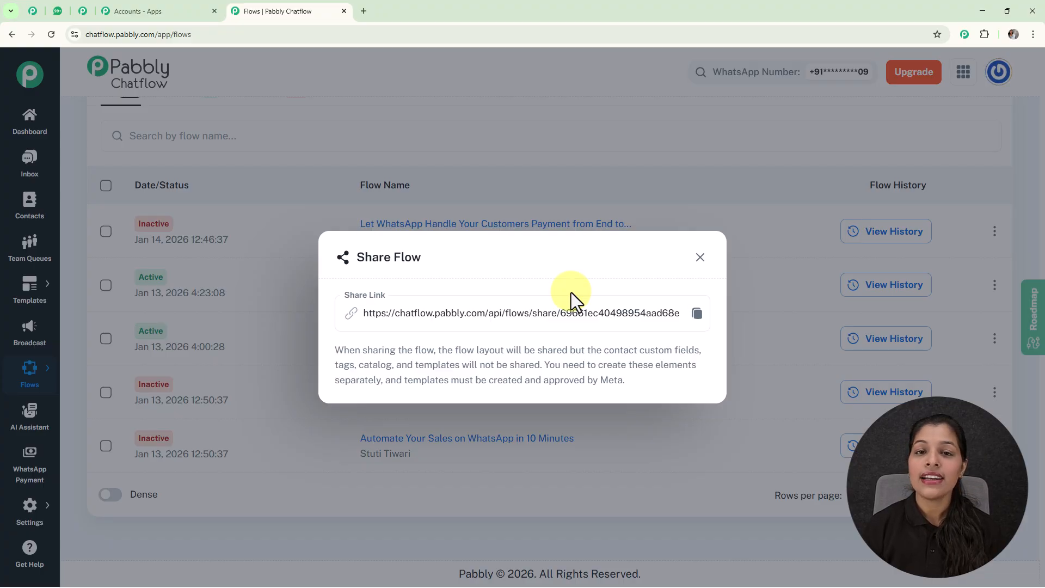
{"action": "left_click", "coordinate": [700, 259]}
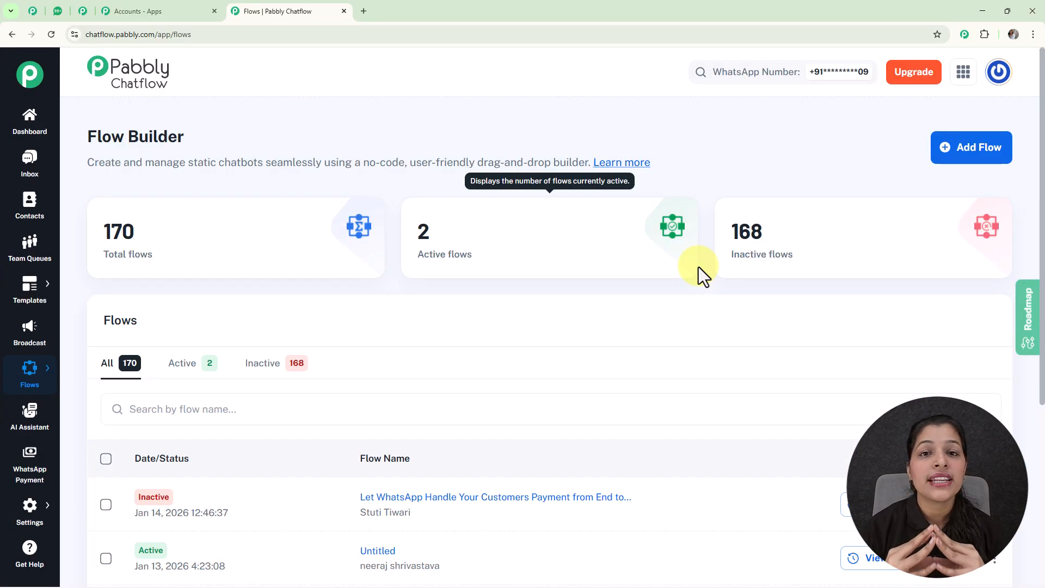